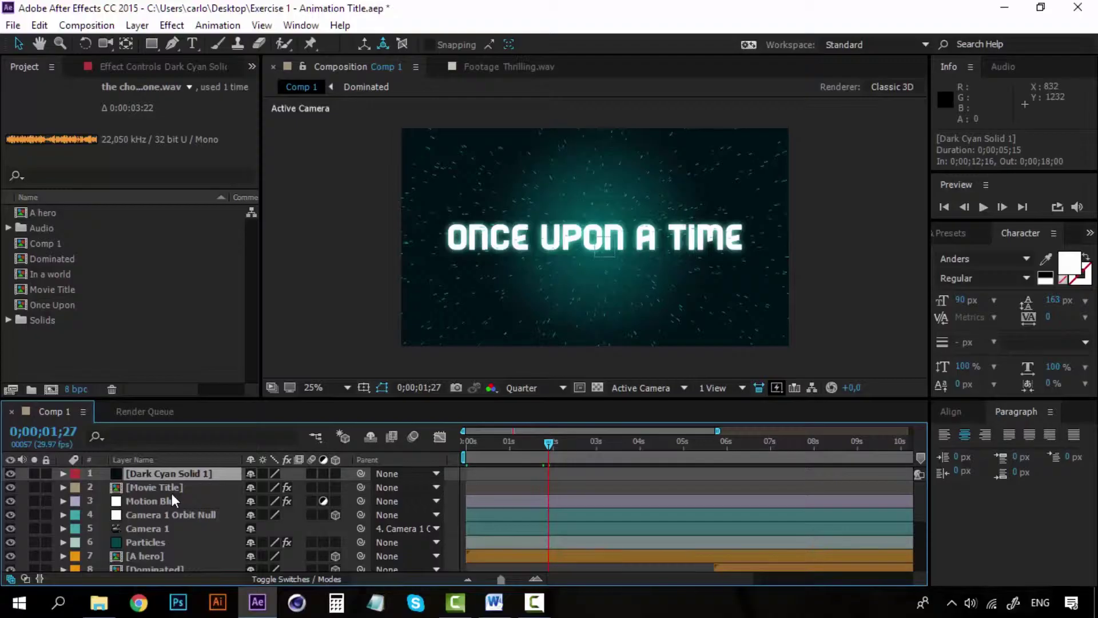
Toggle the Motion Blur layer off and on to compare, scrubbing to where the title appears.
click(10, 502)
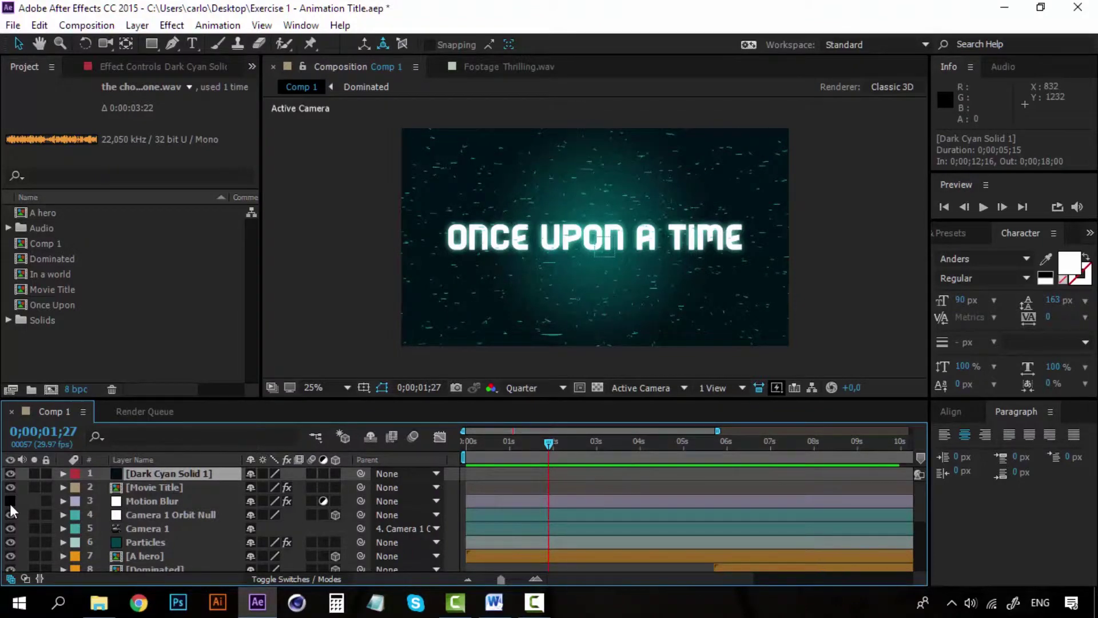
click(10, 502)
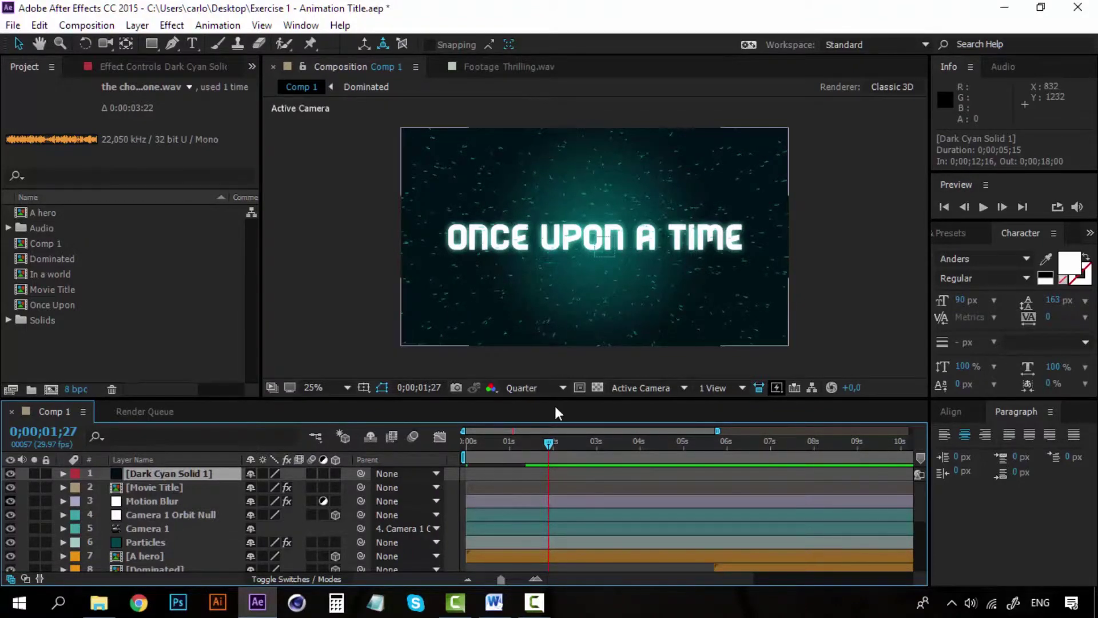
key(Home)
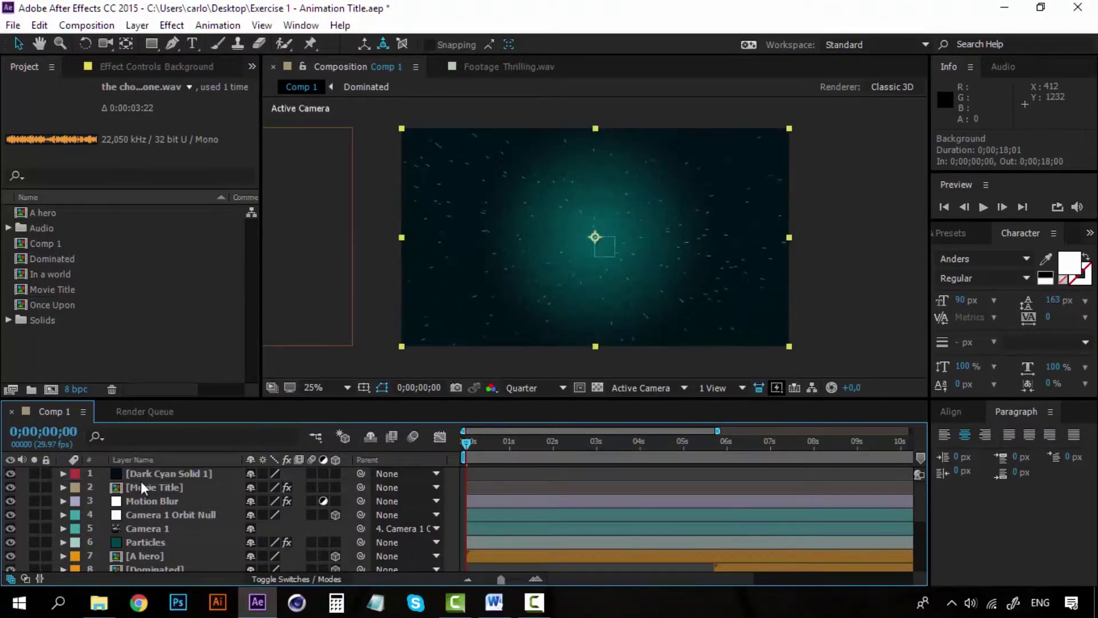
click(146, 474)
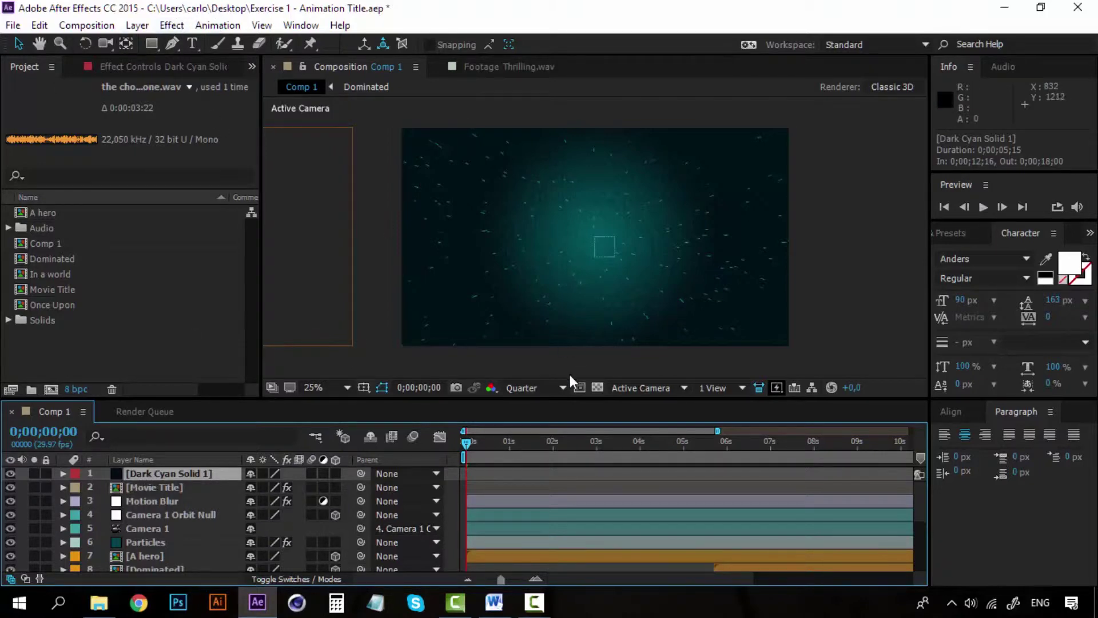
drag(571, 442, 550, 445)
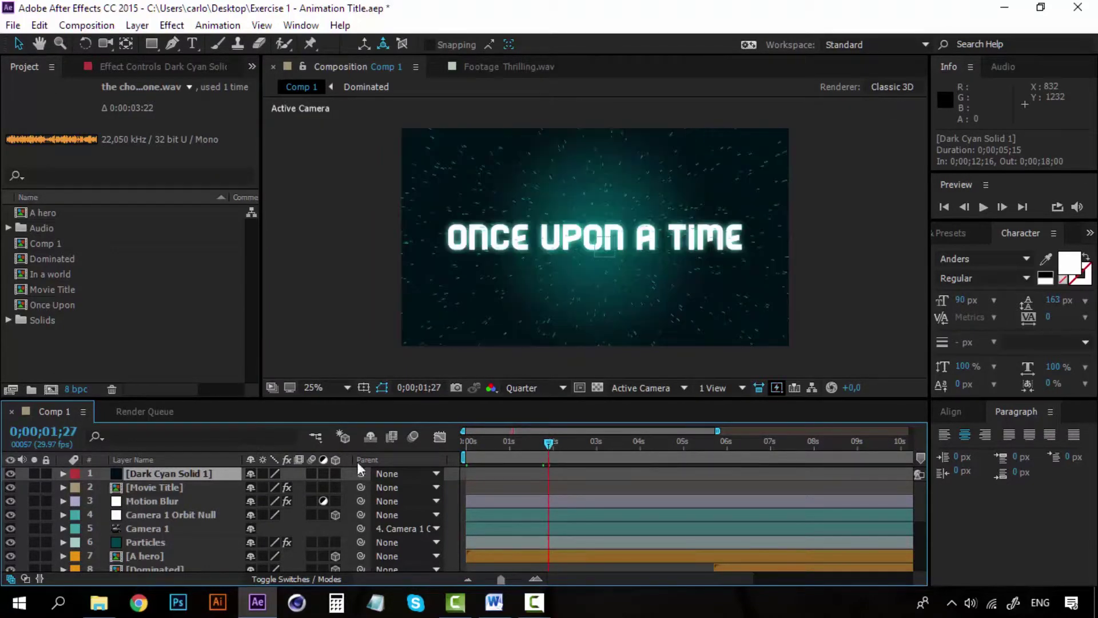
click(10, 502)
click(9, 502)
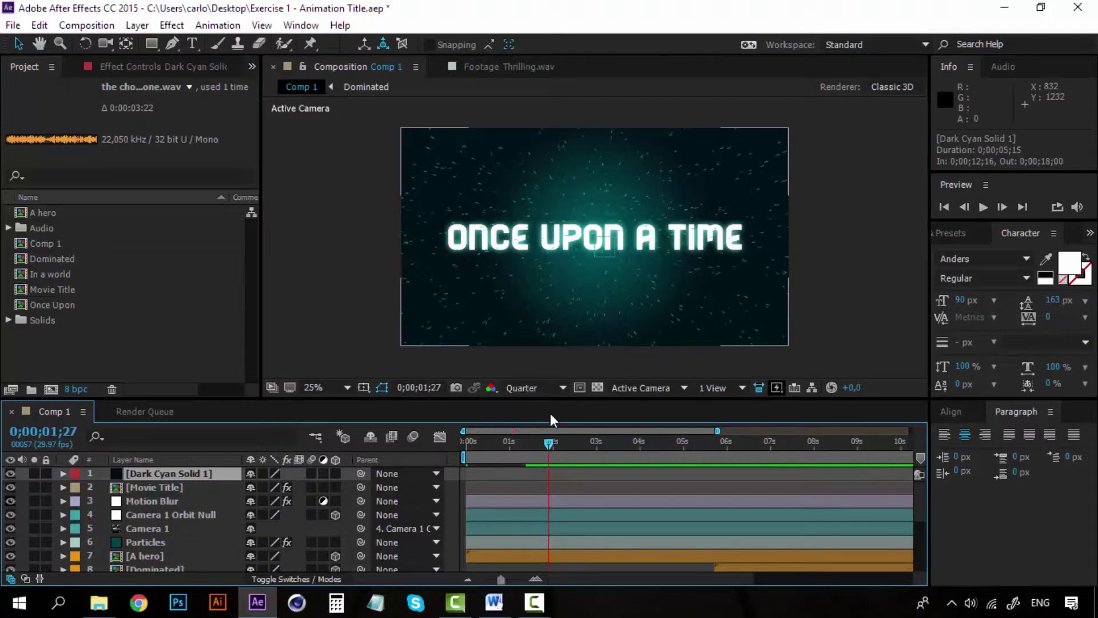
Switch the preview resolution to Full and compare the viewer at 50% and 25% zoom.
click(531, 388)
click(544, 428)
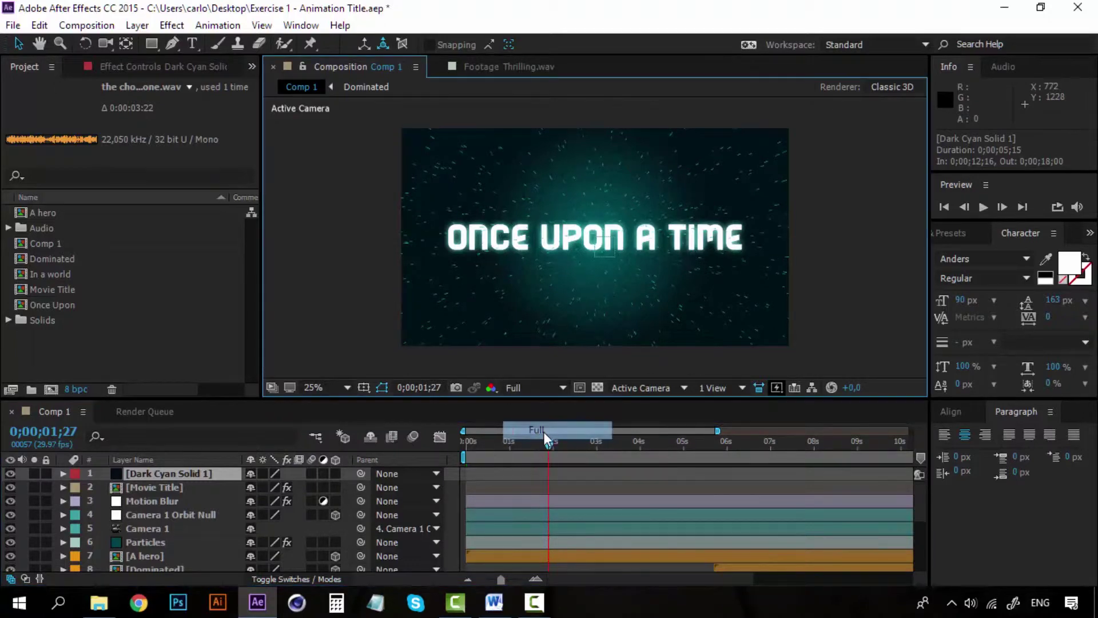
key(period)
key(period)
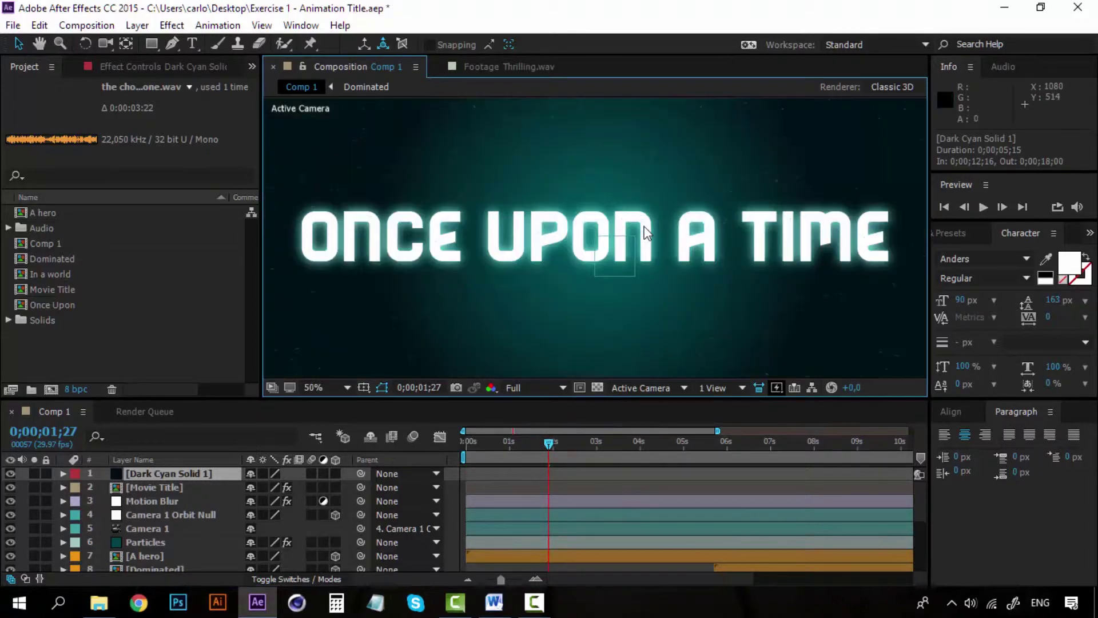
key(period)
key(comma)
key(comma)
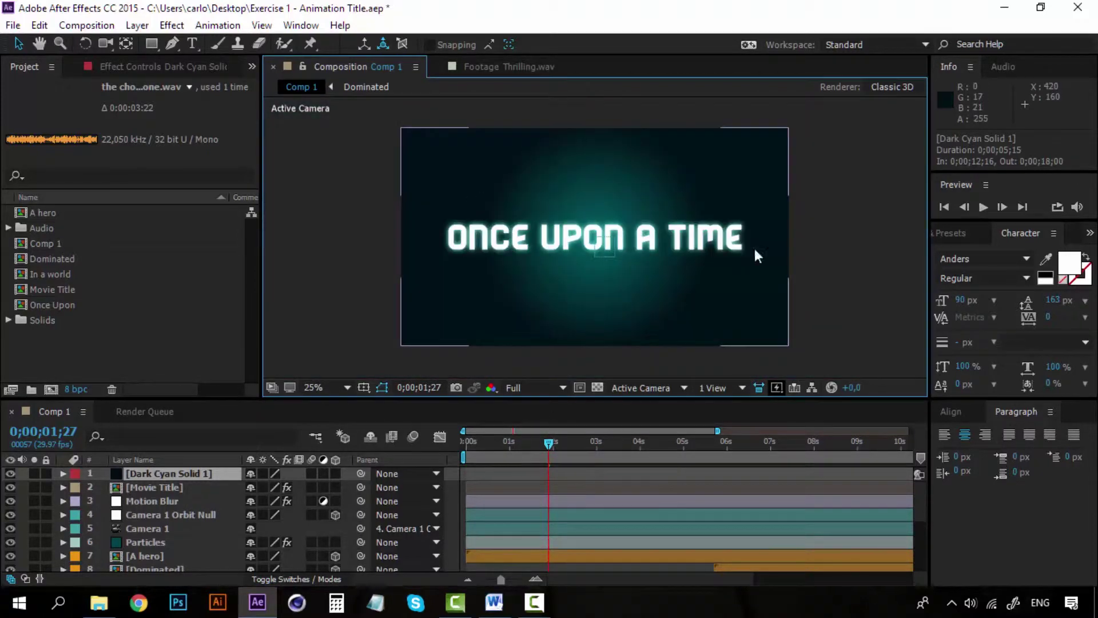
key(period)
Compare Quarter resolution at 25% and 50% zoom, then return the preview to Full.
click(561, 387)
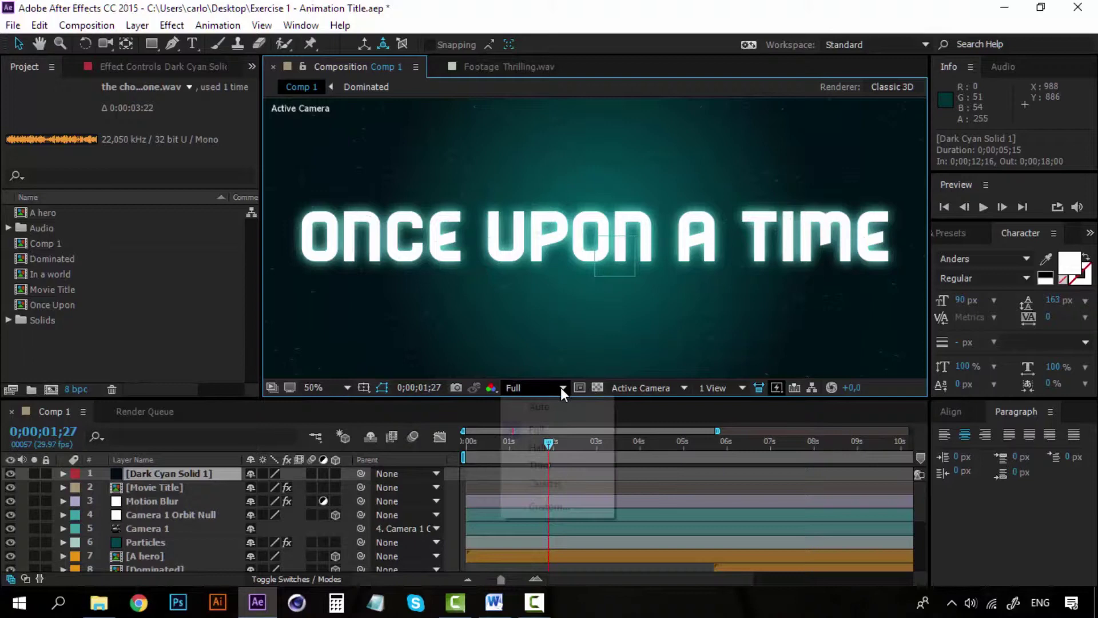
click(537, 483)
key(comma)
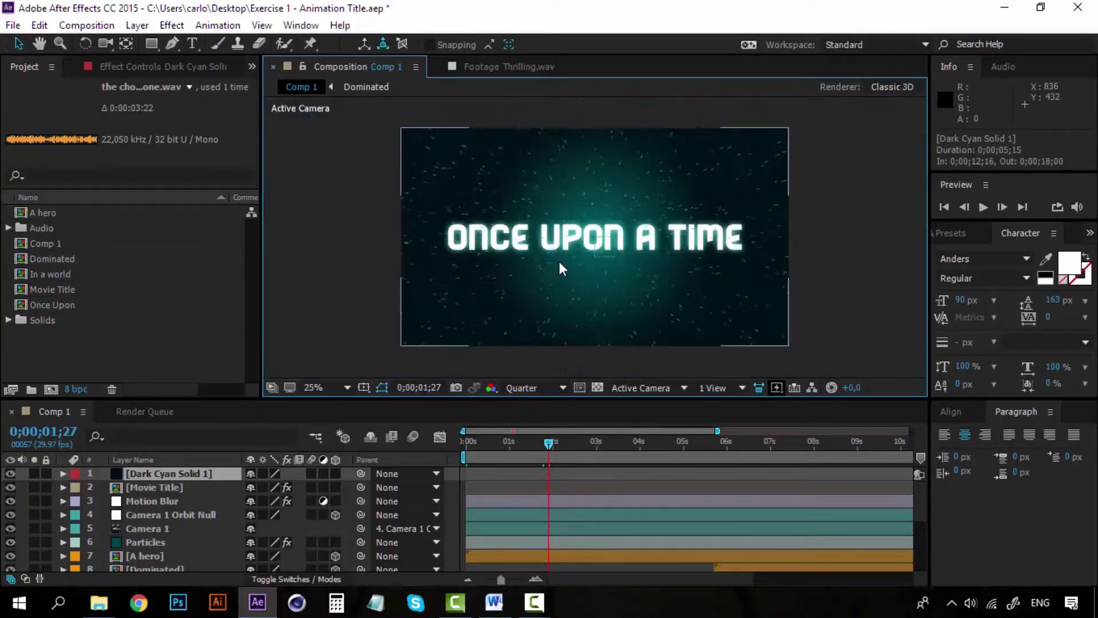
key(period)
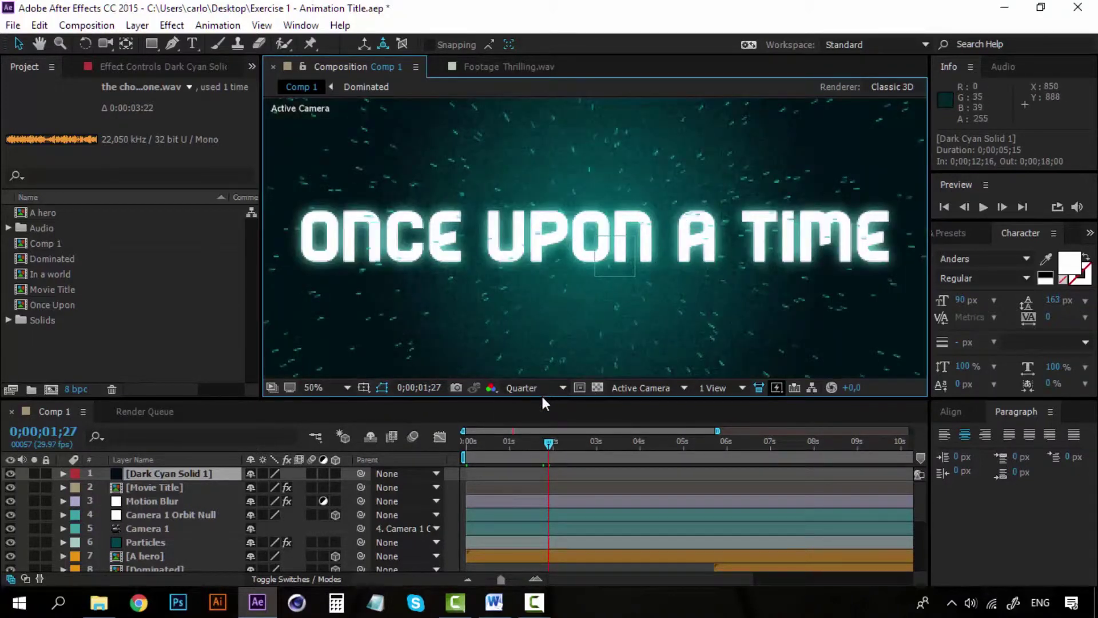
click(546, 394)
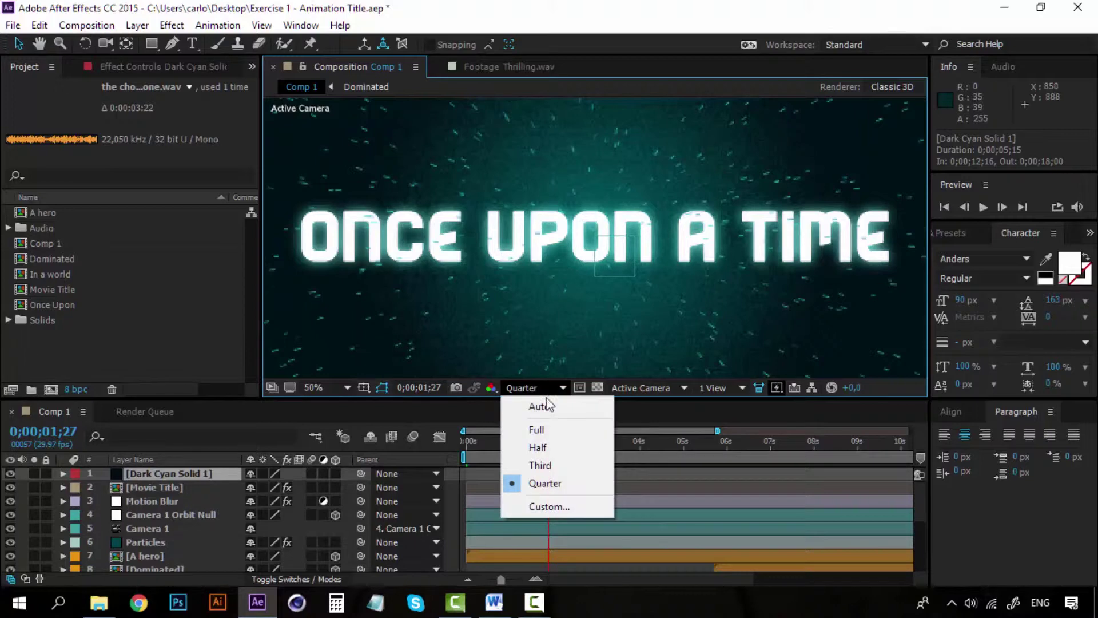
click(546, 435)
key(comma)
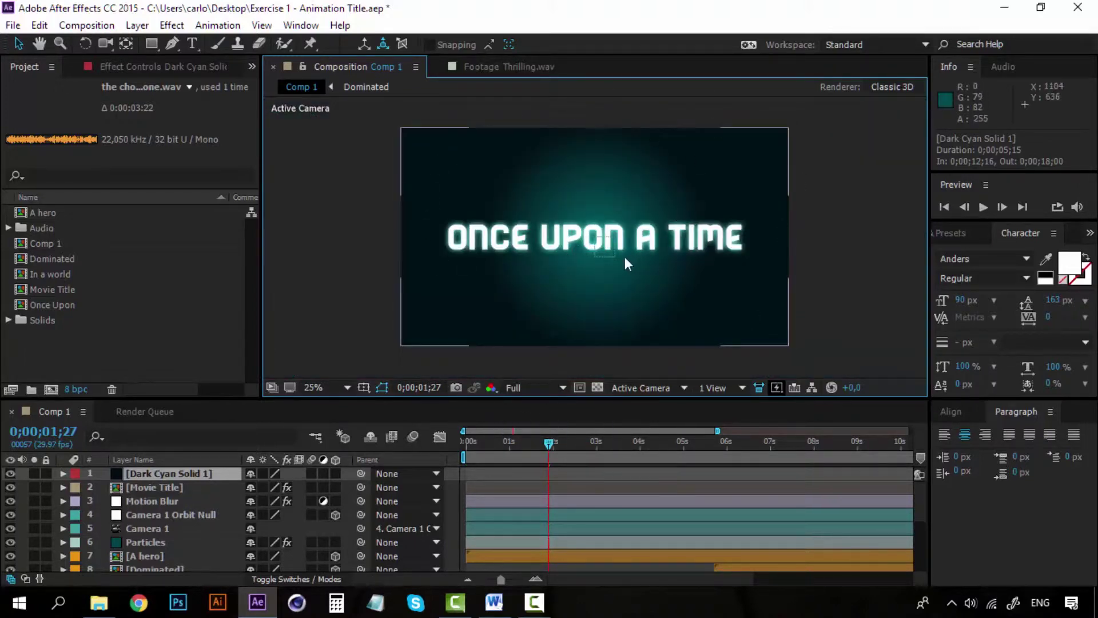
Add Adjustment Layer 2 above Dark Cyan Solid 1 via Layer > New and select it.
click(137, 25)
mouse_move(350, 24)
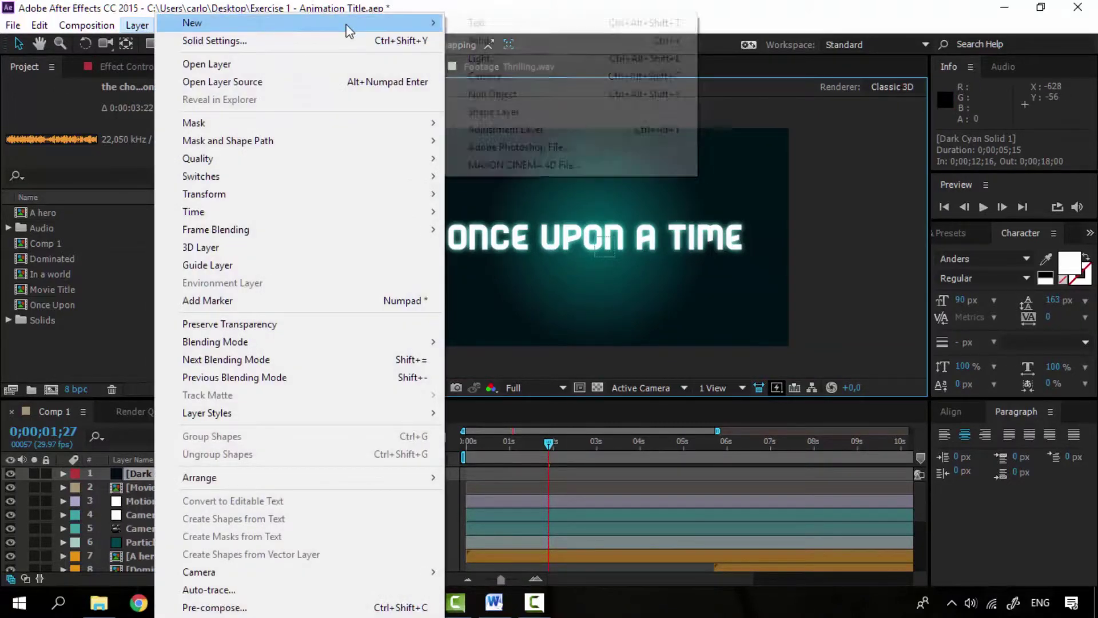
click(525, 131)
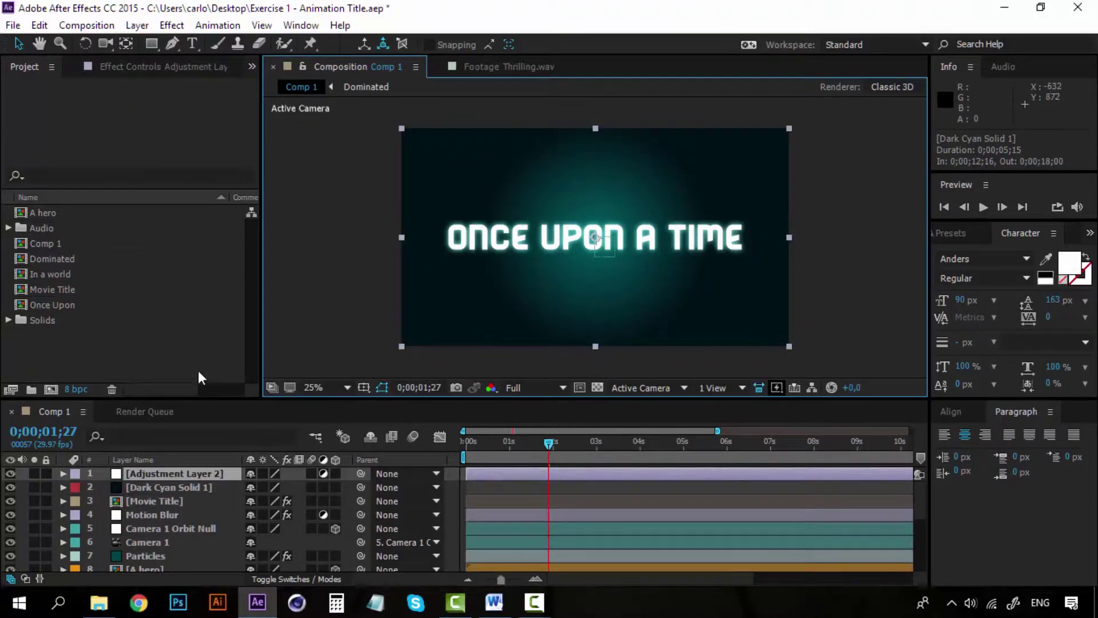
click(167, 472)
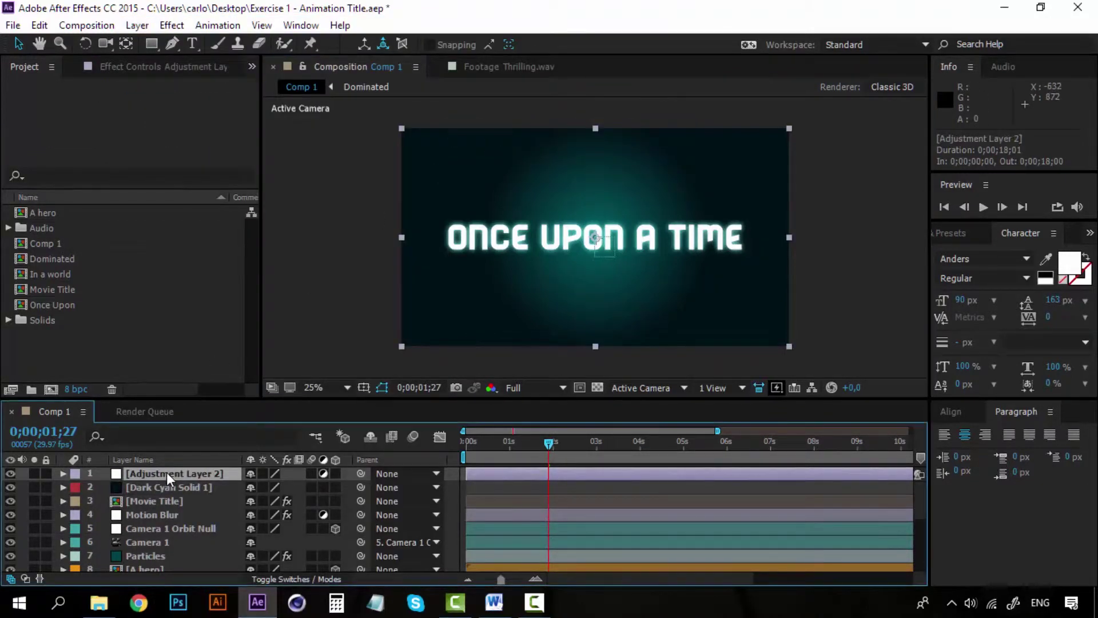
Apply Noise & Grain > Add Grain to Adjustment Layer 2 and set Viewing Mode to Final Output.
click(172, 25)
mouse_move(285, 338)
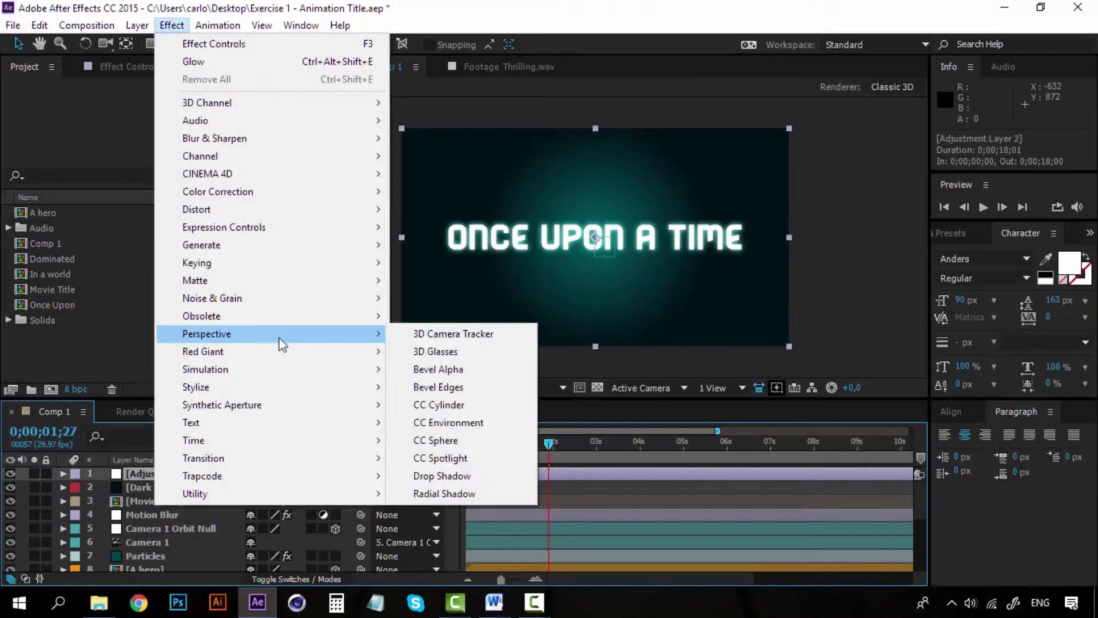
mouse_move(338, 299)
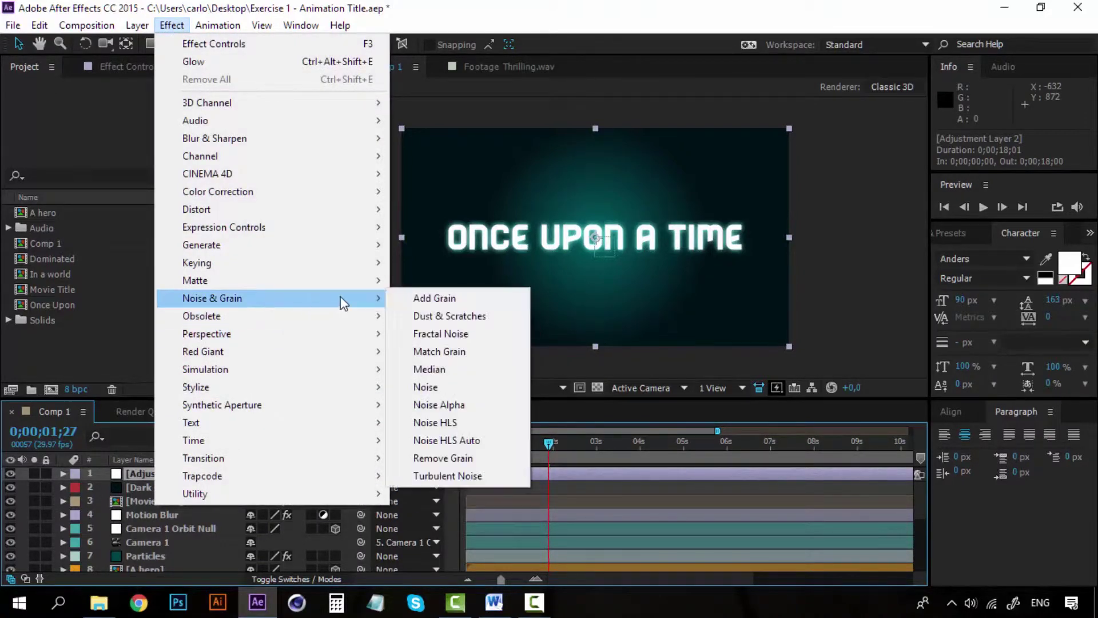
click(430, 299)
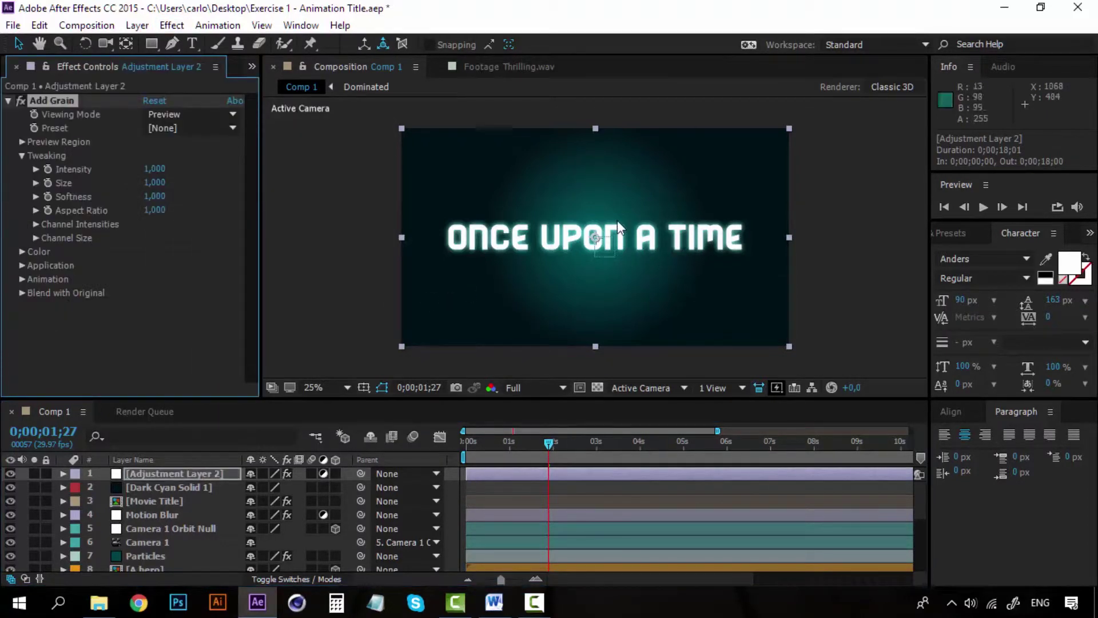
key(period)
key(comma)
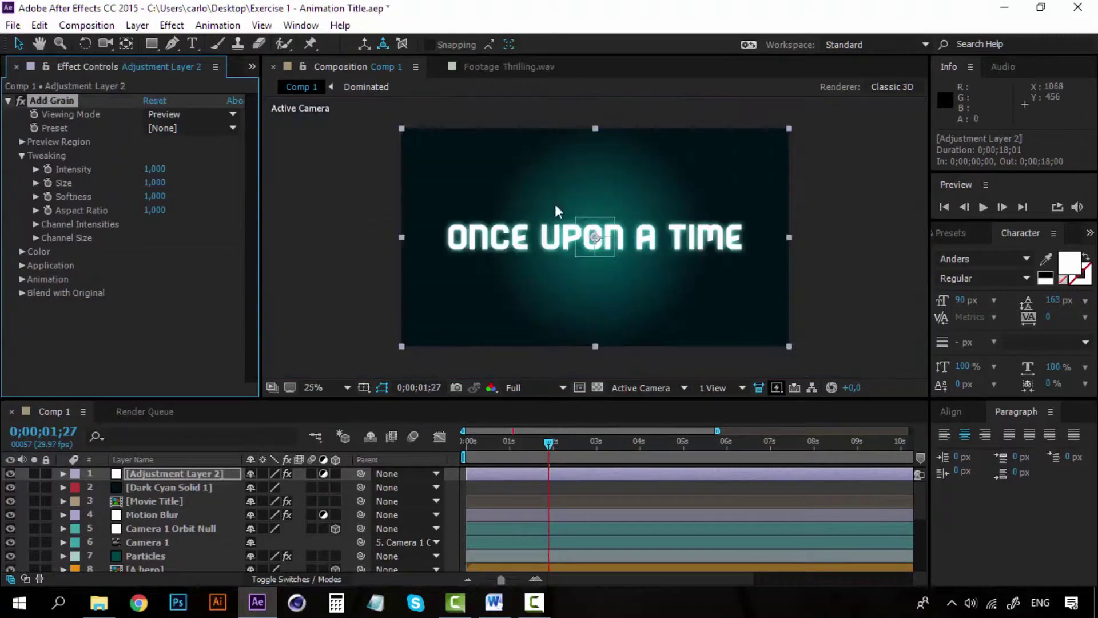
click(188, 112)
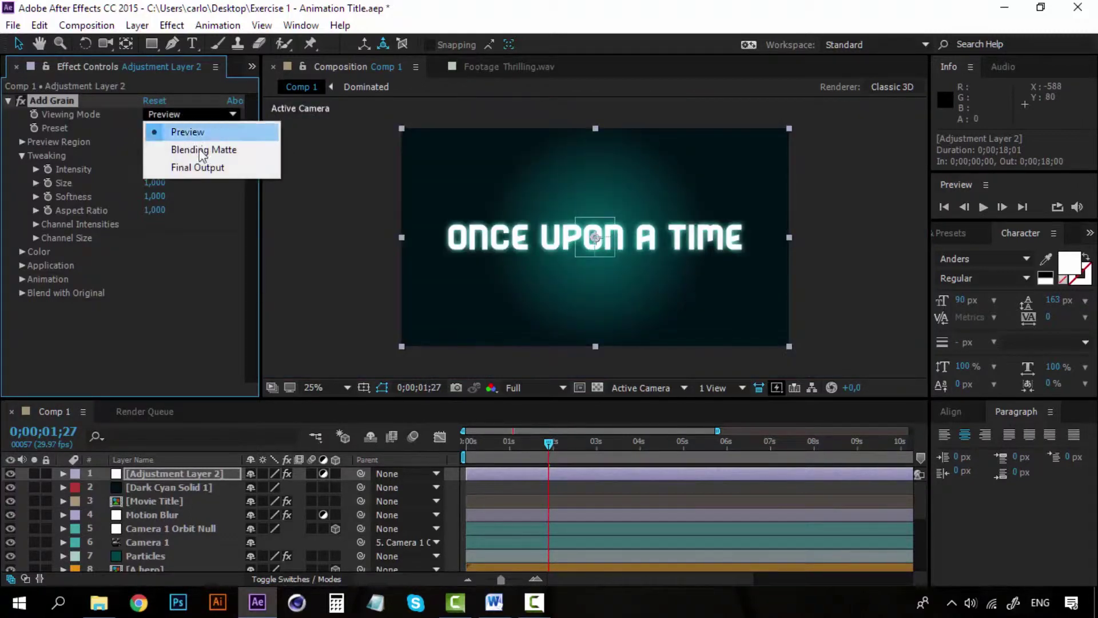
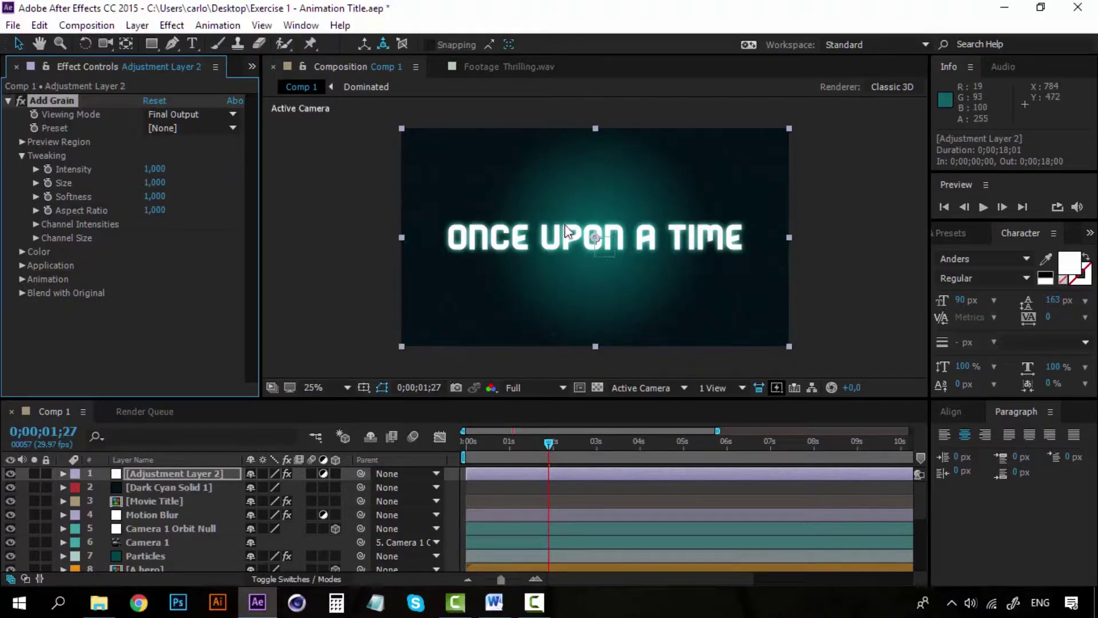
Compare the title zoomed in and out, then raise Add Grain Intensity from 1.000 to 1.400.
key(period)
key(comma)
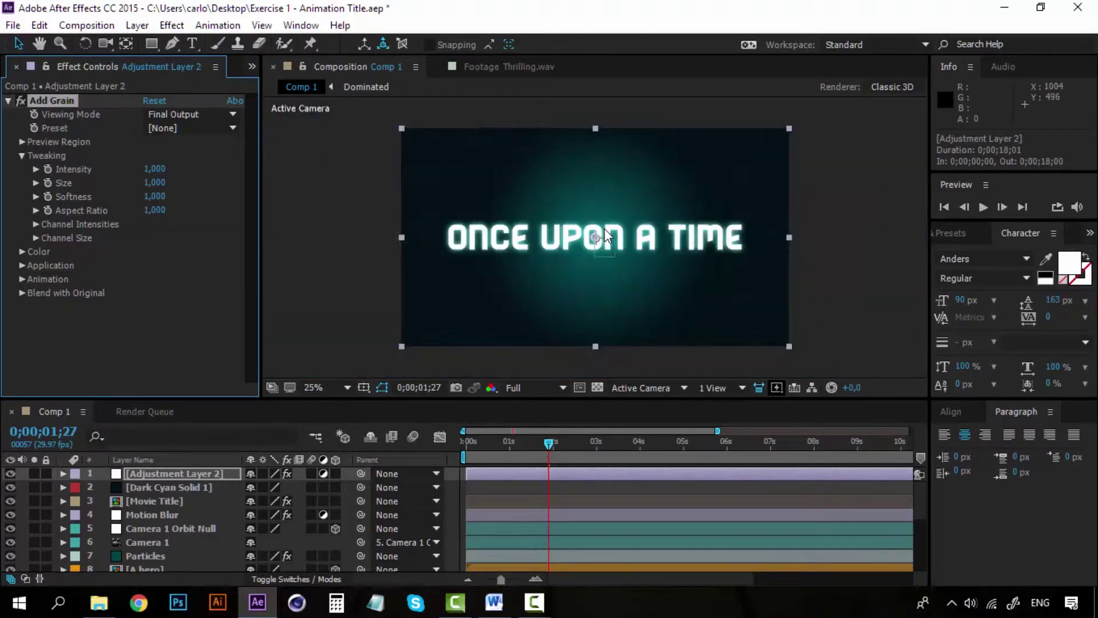
key(period)
key(comma)
key(period)
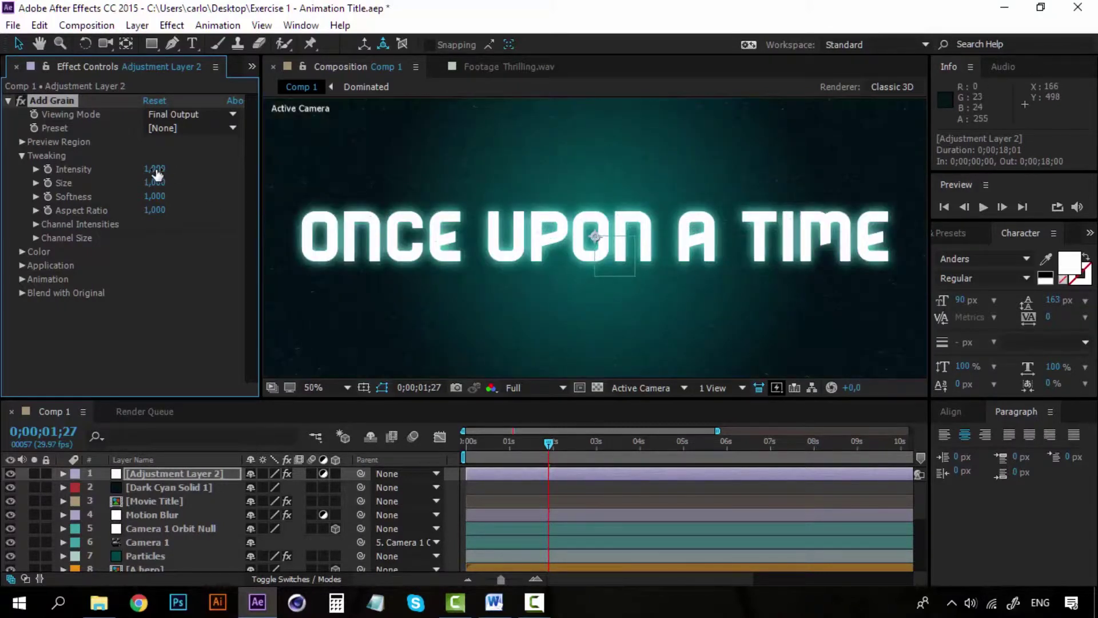
drag(155, 170, 166, 169)
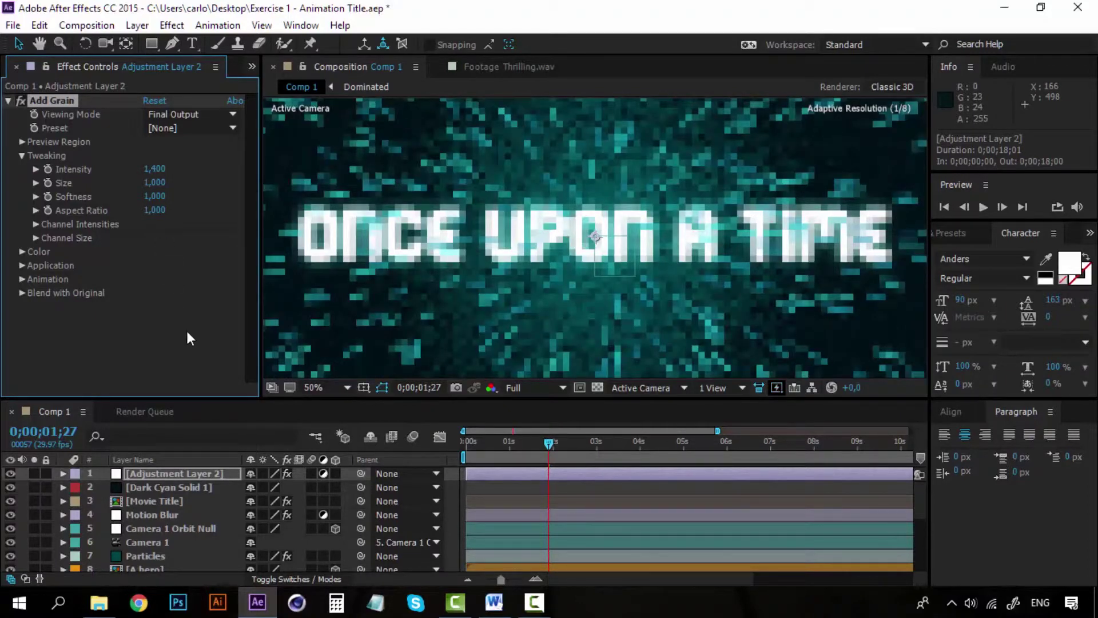
scroll(666, 218, down, 2)
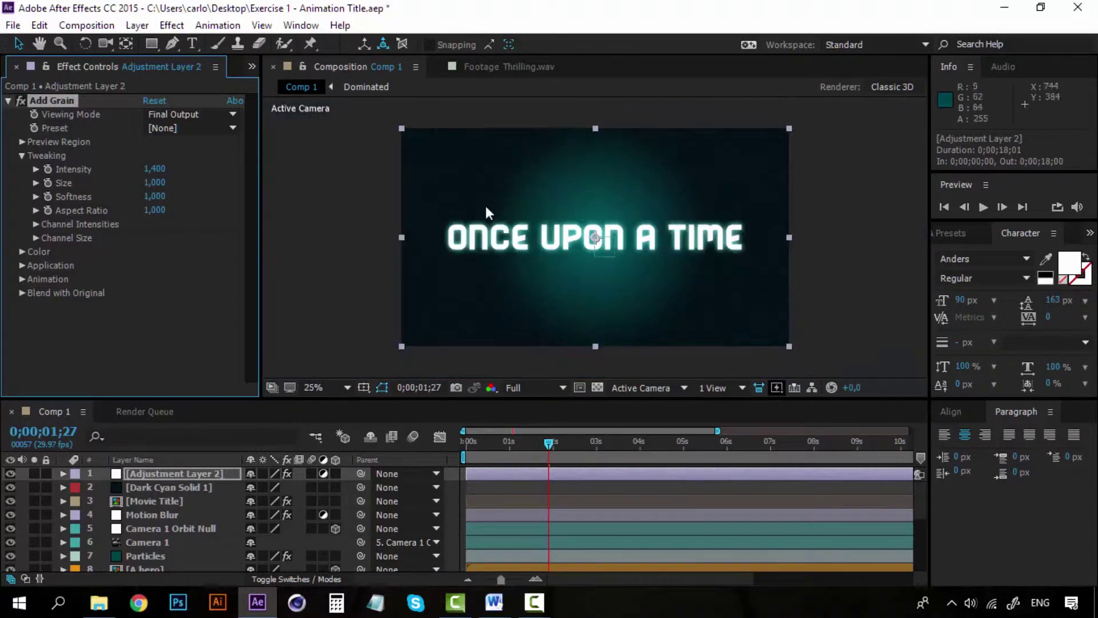
Collapse the Add Grain properties and rename Adjustment Layer 2 to 'Grain'.
click(145, 331)
click(8, 101)
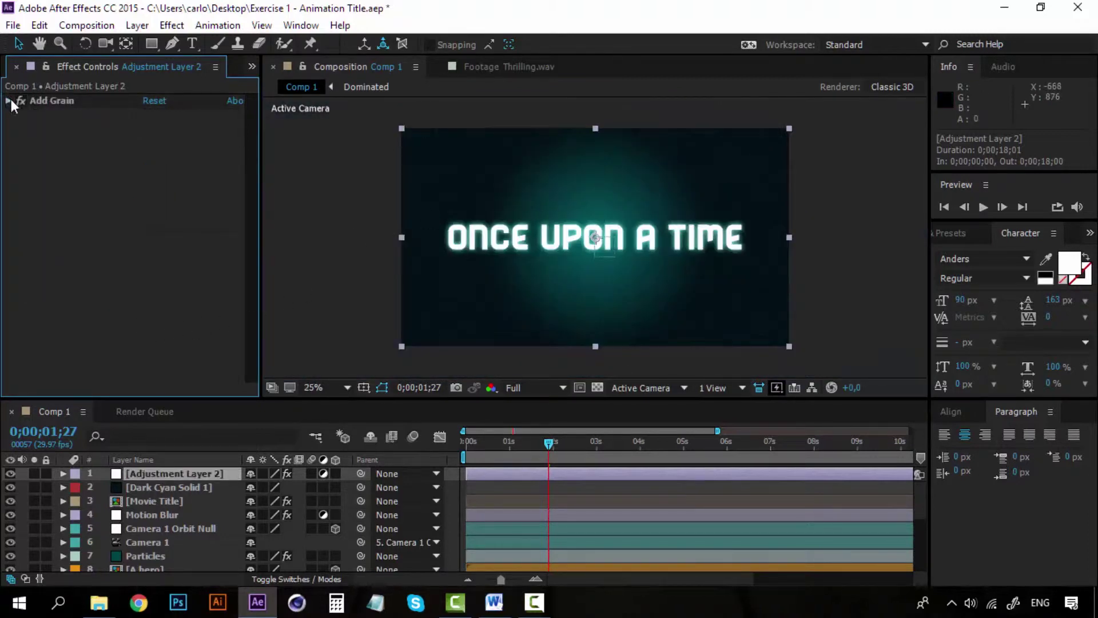
right_click(163, 471)
click(394, 110)
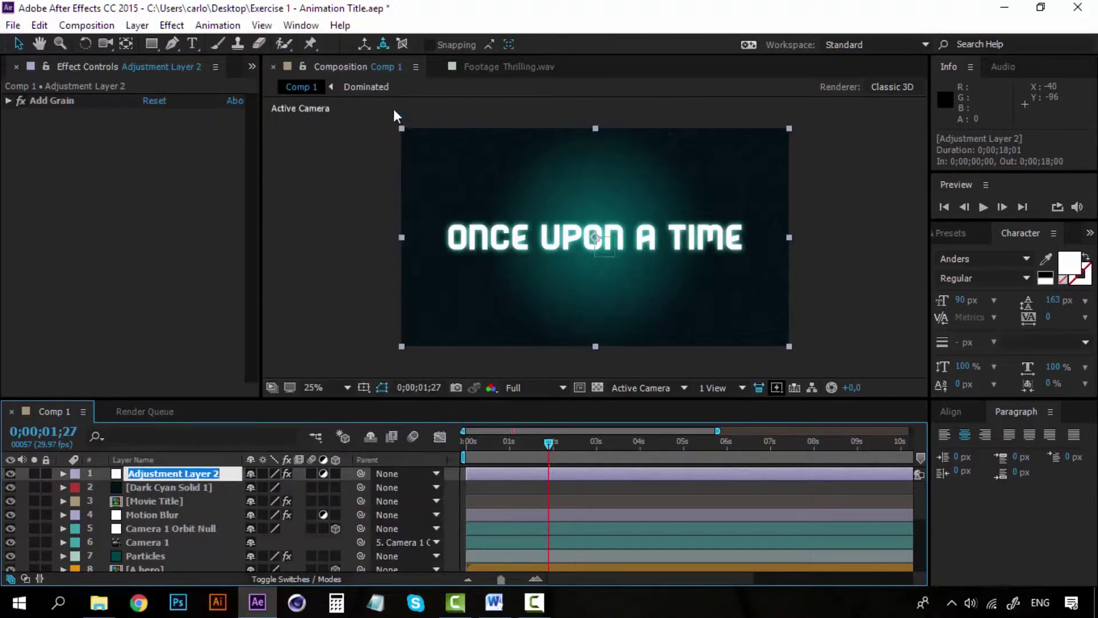
text(Grain)
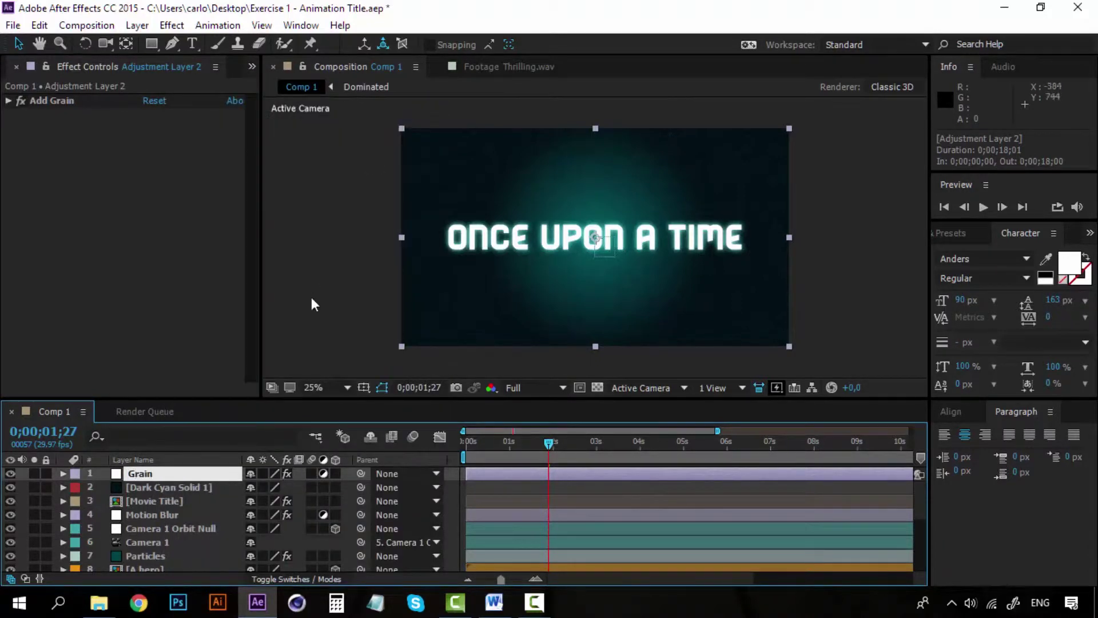
click(170, 489)
click(156, 475)
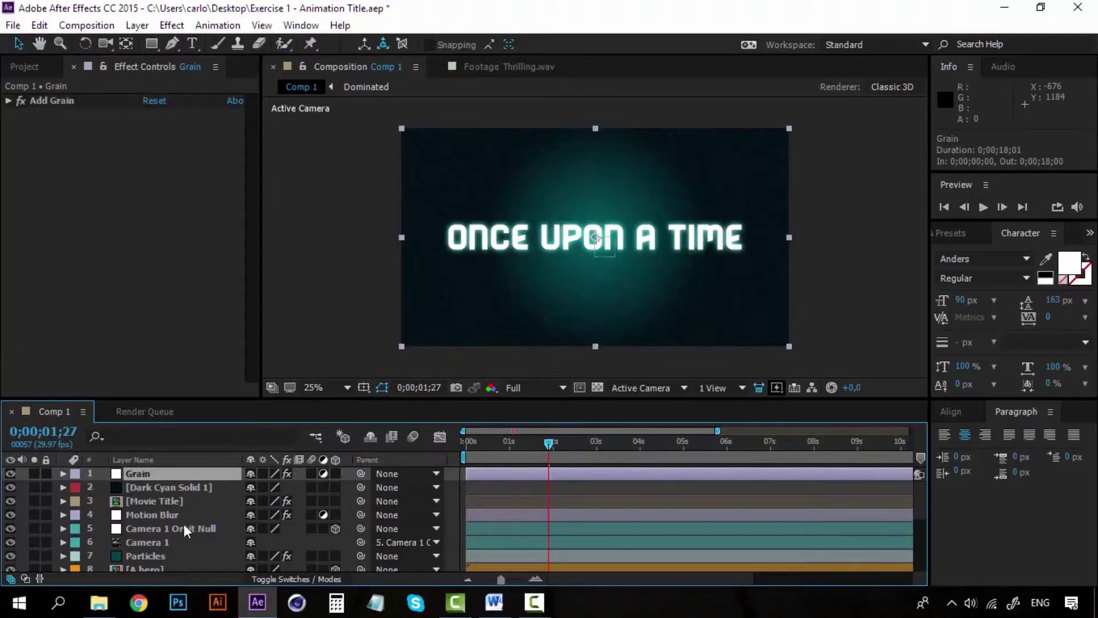
Save the Animation Title project, then glance at the render queue and return to Comp 1.
click(13, 26)
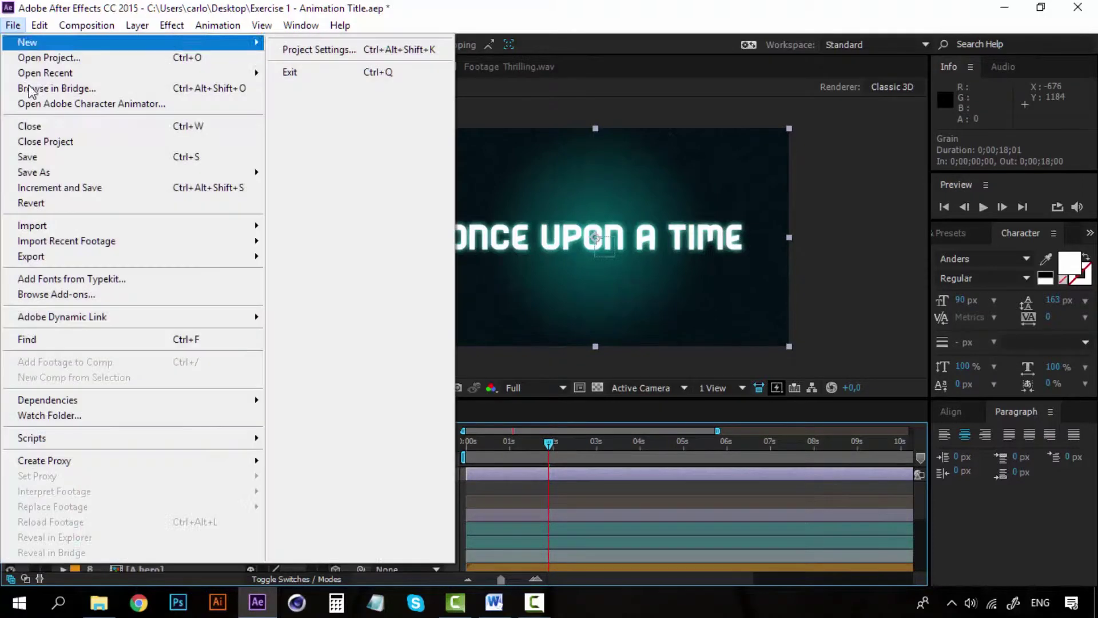
click(41, 156)
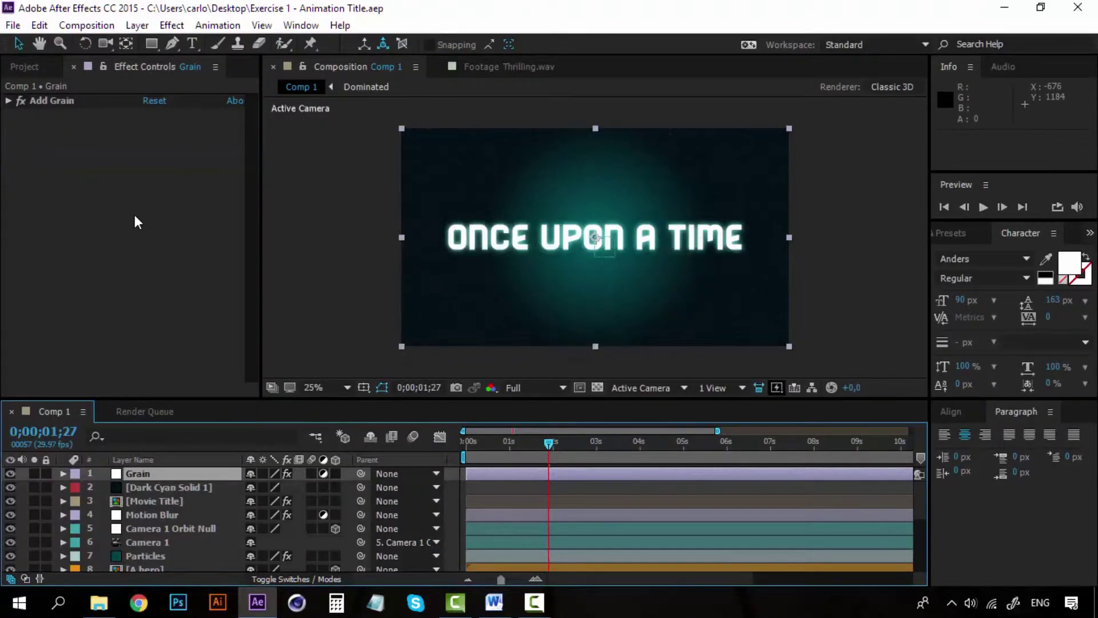
scroll(156, 493, down, 2)
scroll(156, 493, up, 2)
click(138, 411)
click(49, 409)
Add Comp 1 to the render queue and show it listed as Queued.
click(95, 29)
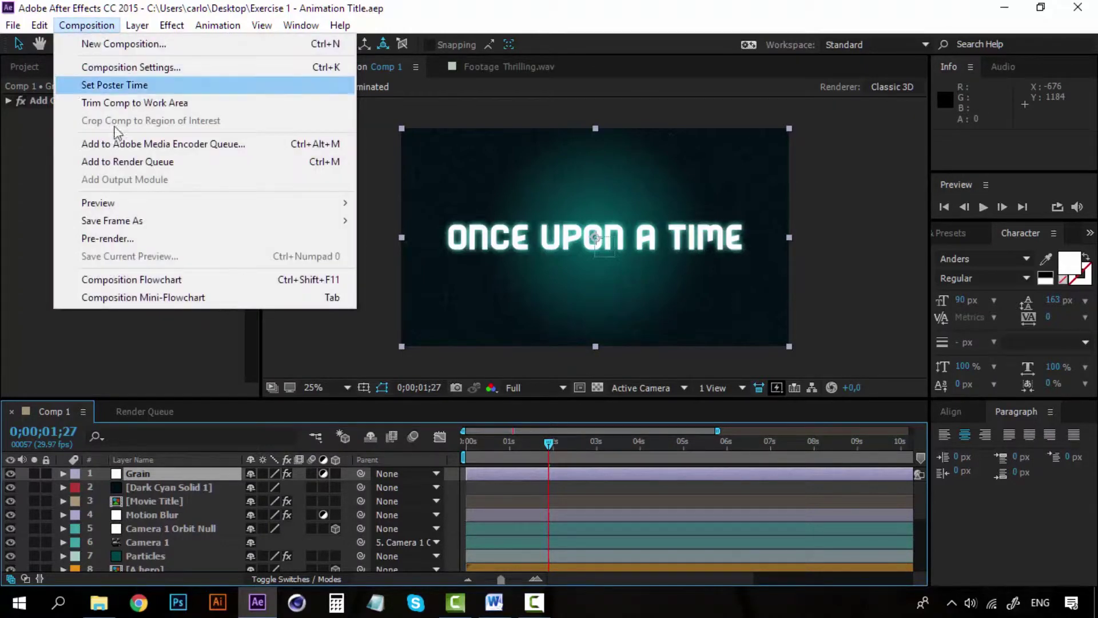
click(153, 164)
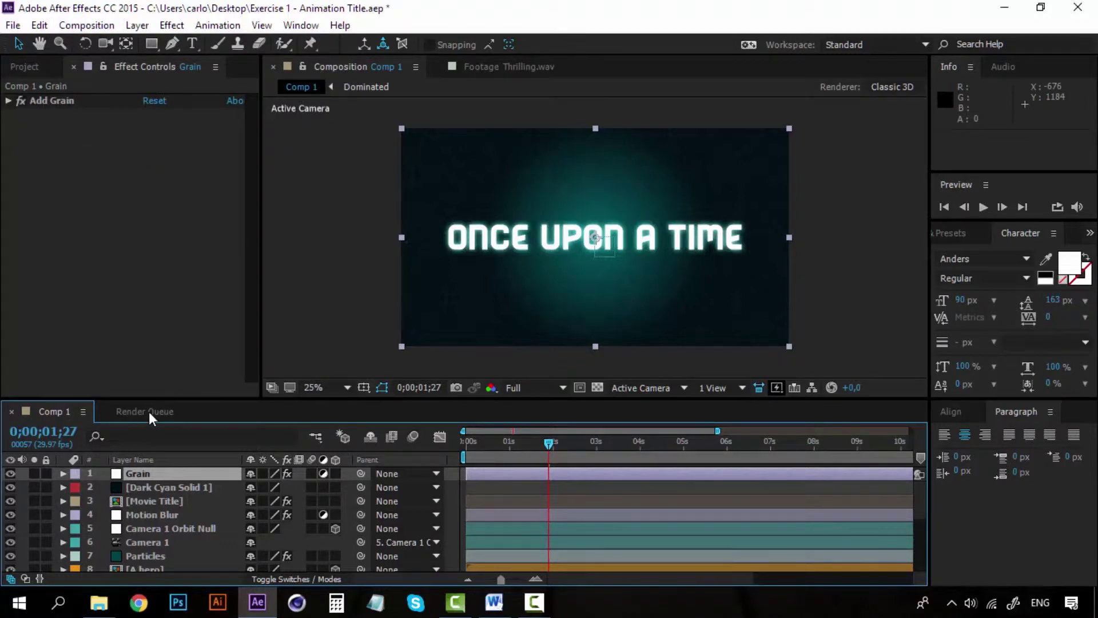
click(166, 406)
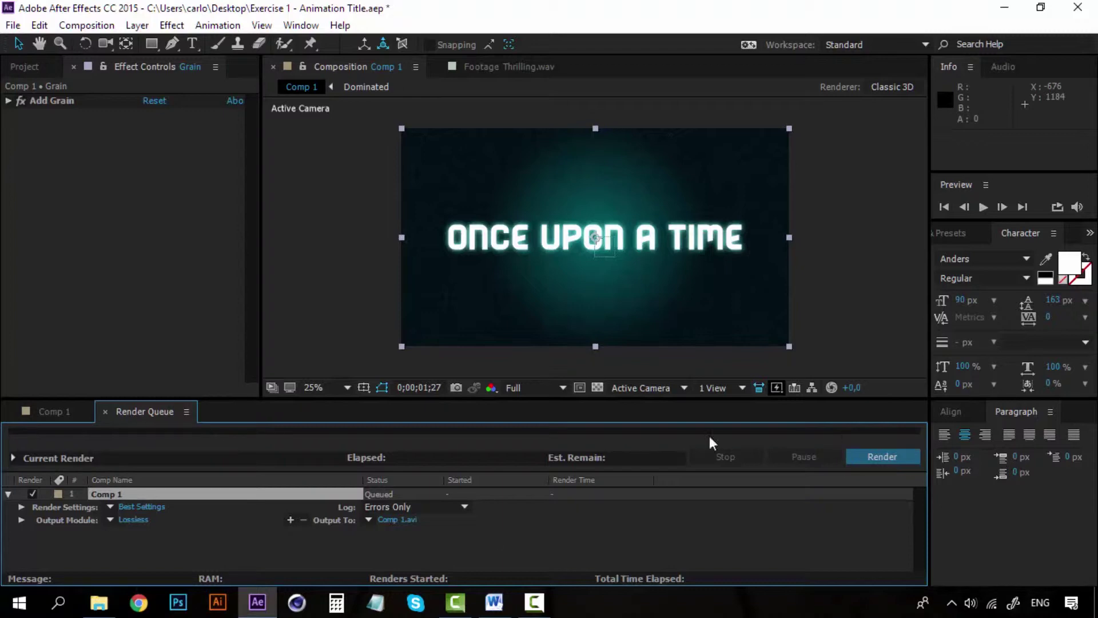
Select the queued Comp 1 item and review its expanded render settings details.
click(121, 534)
click(117, 492)
click(53, 414)
click(136, 415)
click(22, 507)
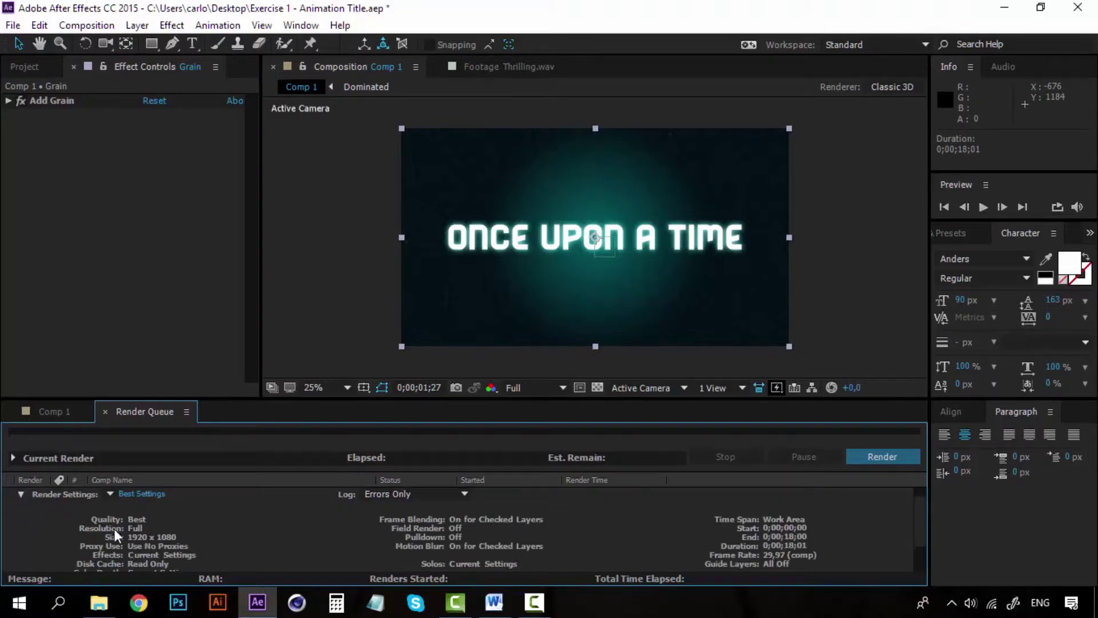
scroll(114, 528, down, 2)
scroll(114, 528, up, 2)
scroll(159, 538, down, 2)
scroll(171, 522, up, 2)
click(22, 494)
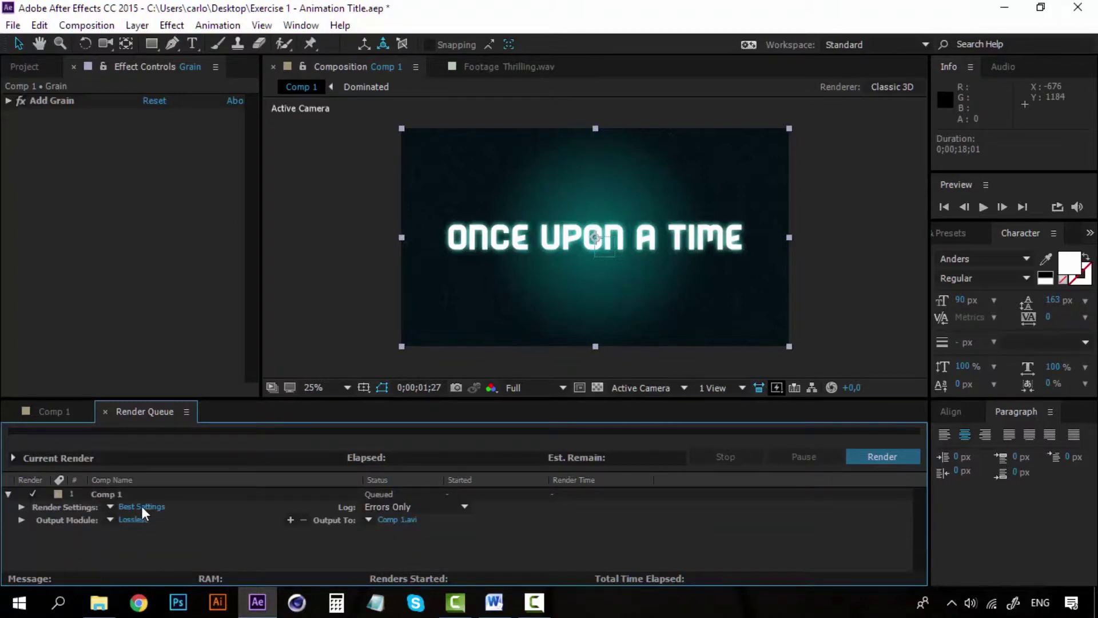
Open the Best Settings render settings dialog for Comp 1.
click(111, 506)
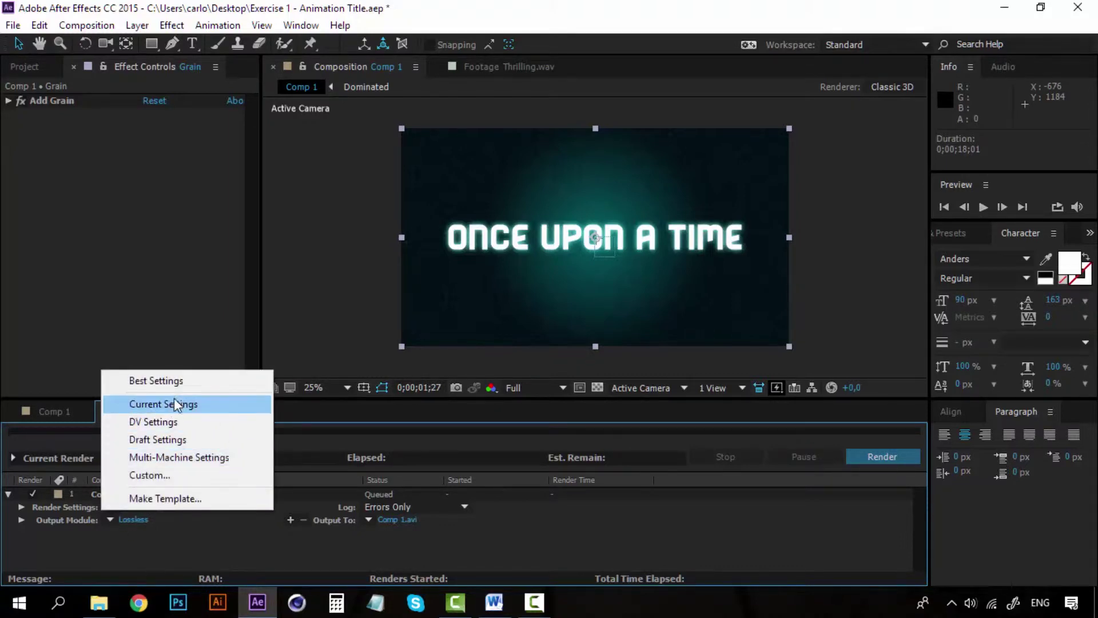
click(142, 527)
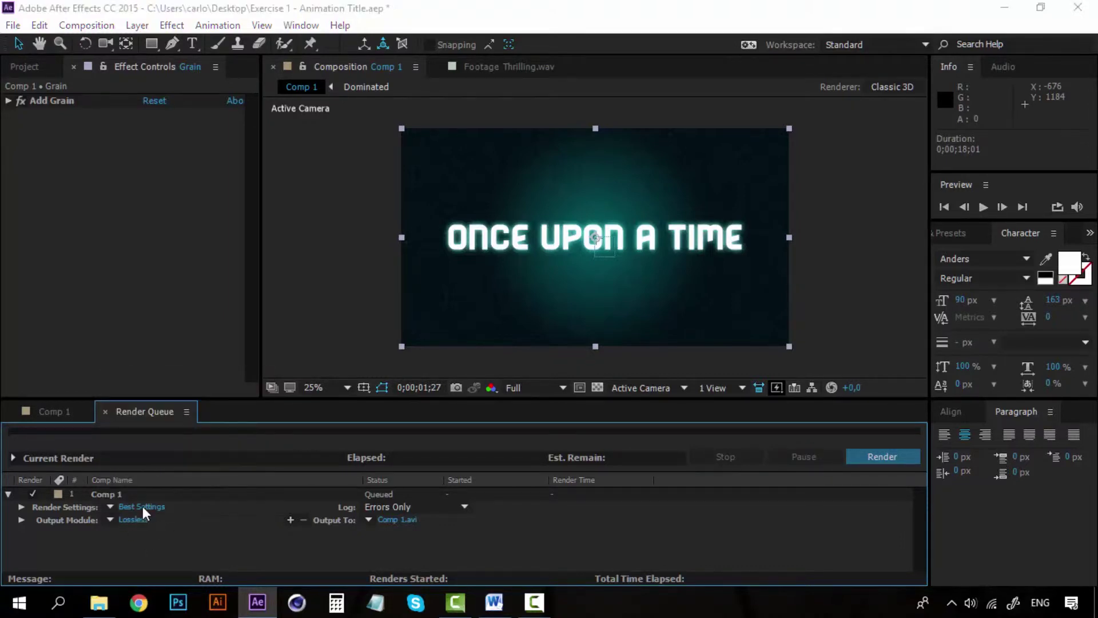
click(142, 506)
Keep Quality at Best and Resolution at Full, then confirm the render settings.
drag(483, 63, 491, 114)
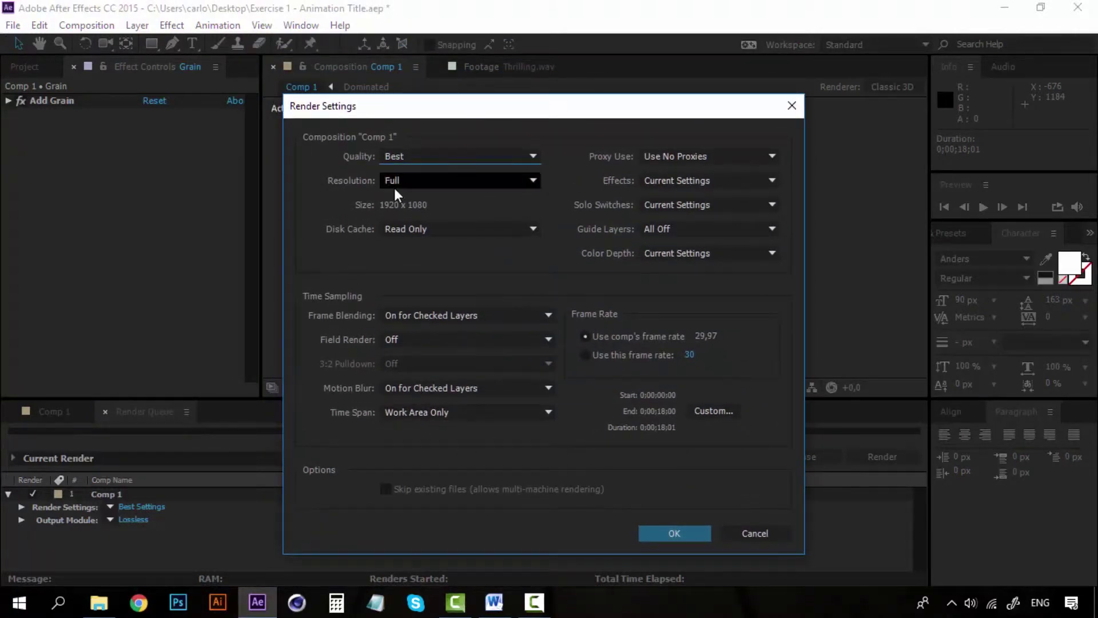
click(534, 155)
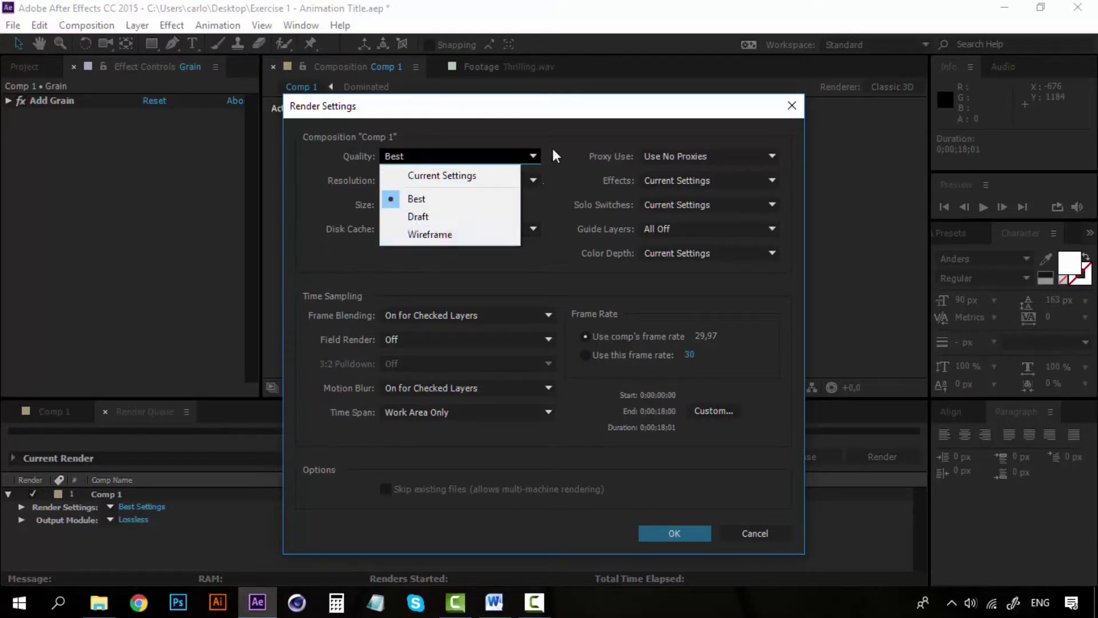
click(542, 155)
click(518, 181)
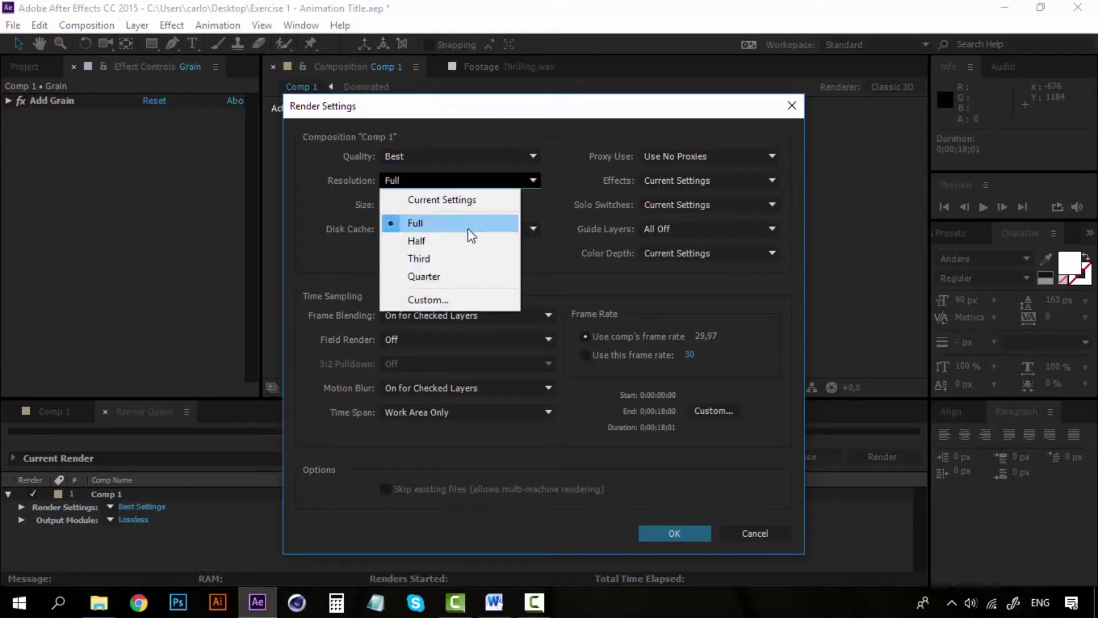
click(558, 146)
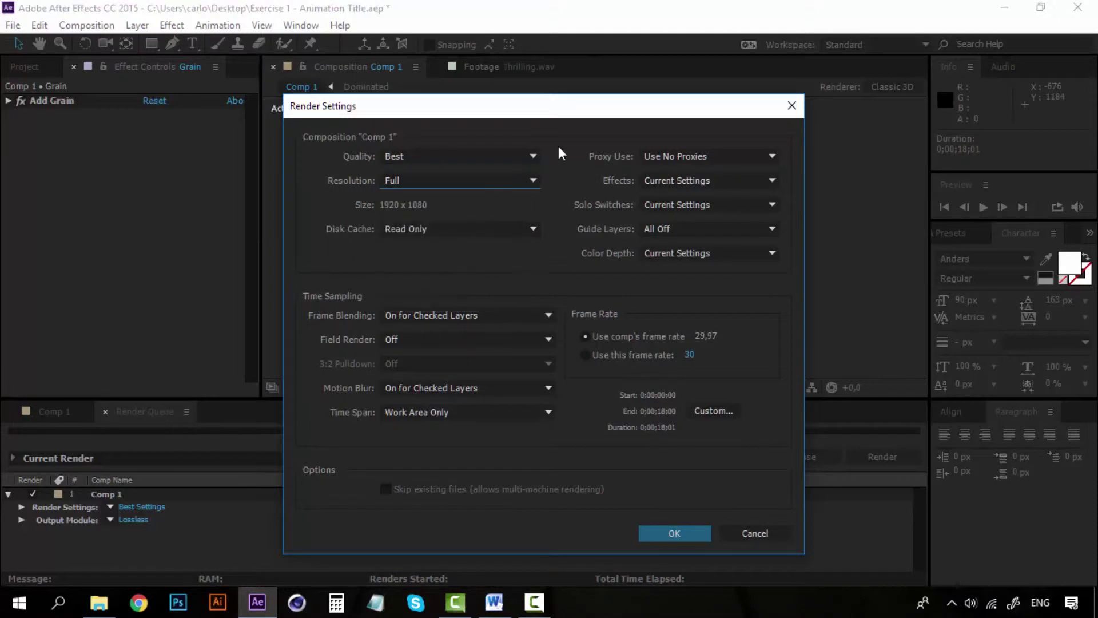
click(699, 536)
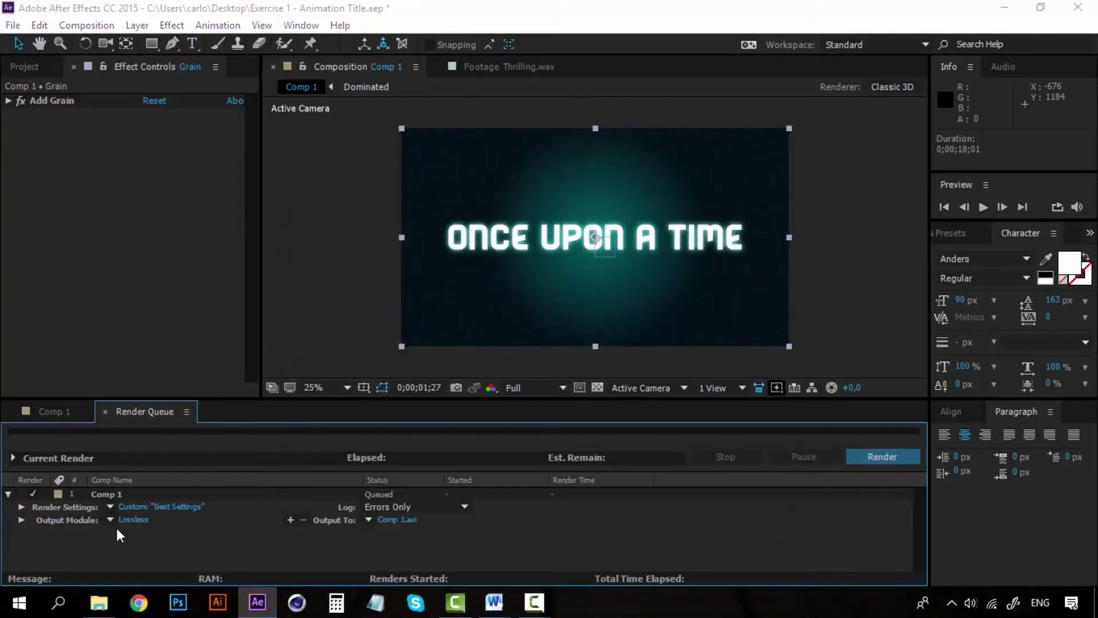
Change Comp 1's output module format from Lossless to QuickTime and bring up its format options.
click(142, 515)
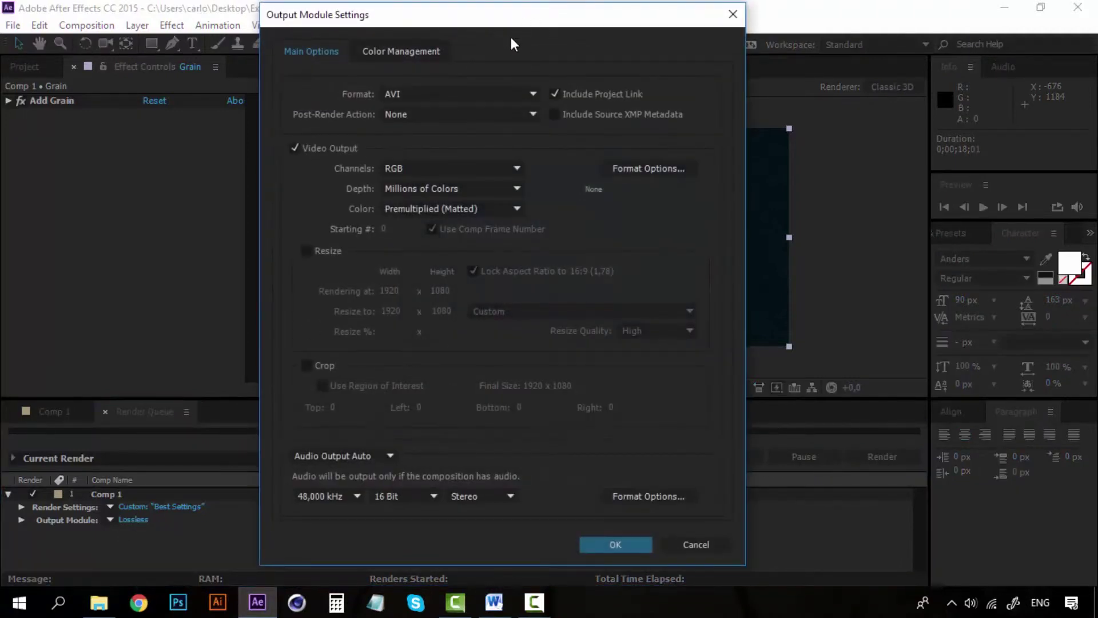
drag(519, 19, 551, 32)
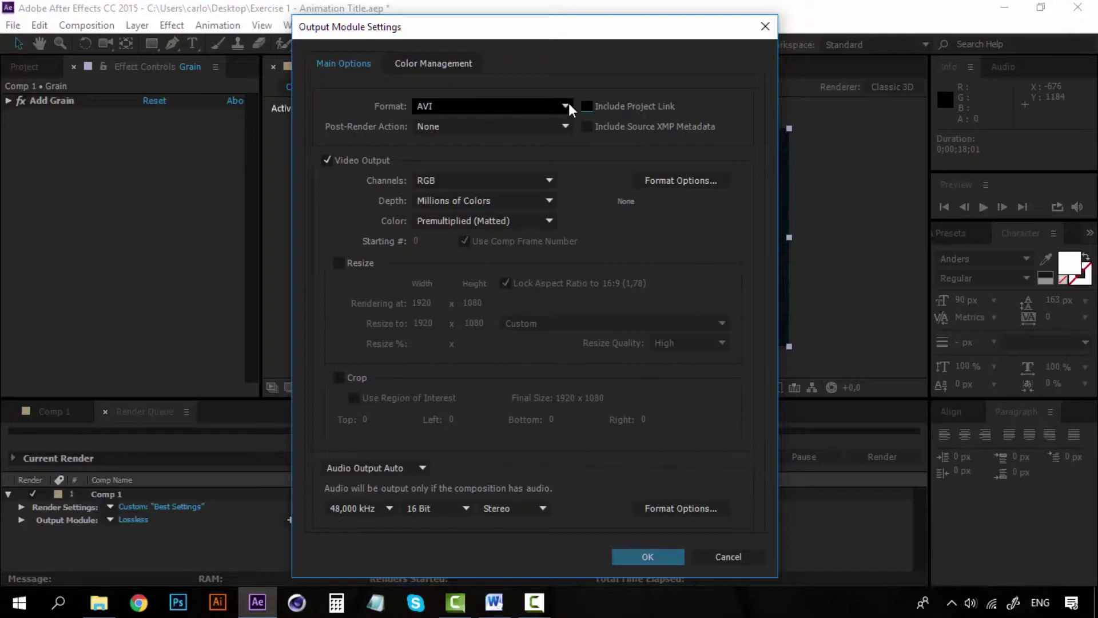
click(566, 105)
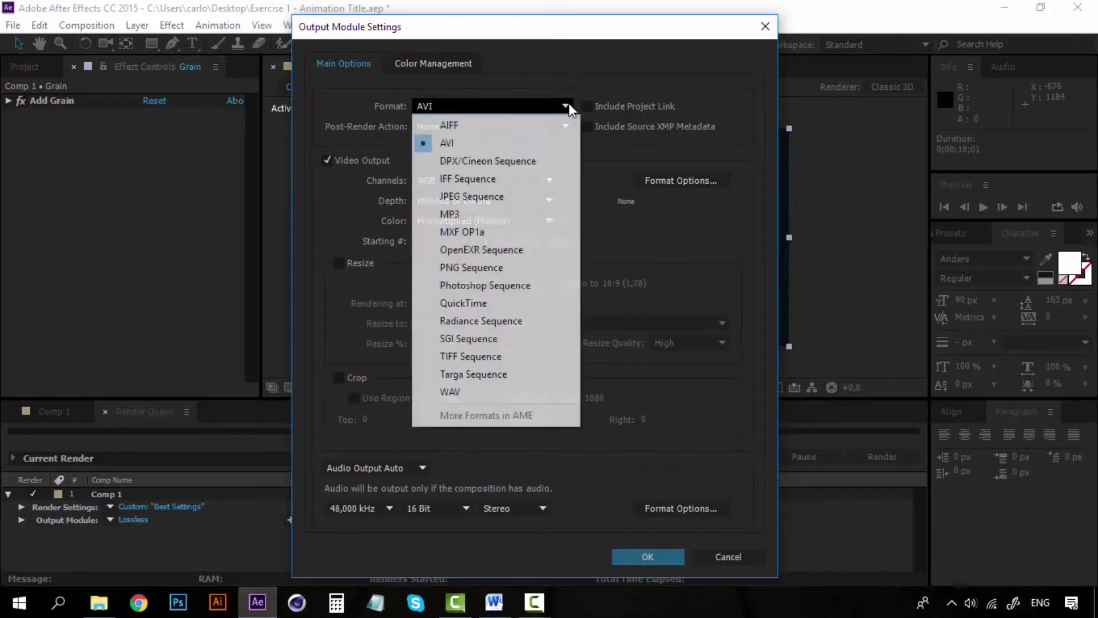
click(475, 304)
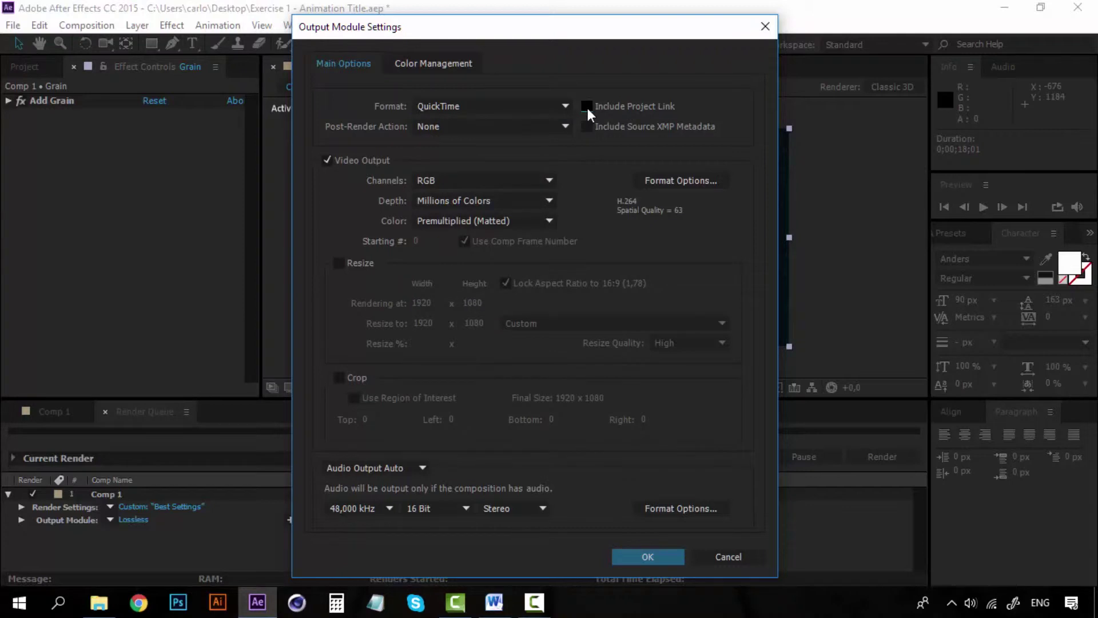
click(672, 180)
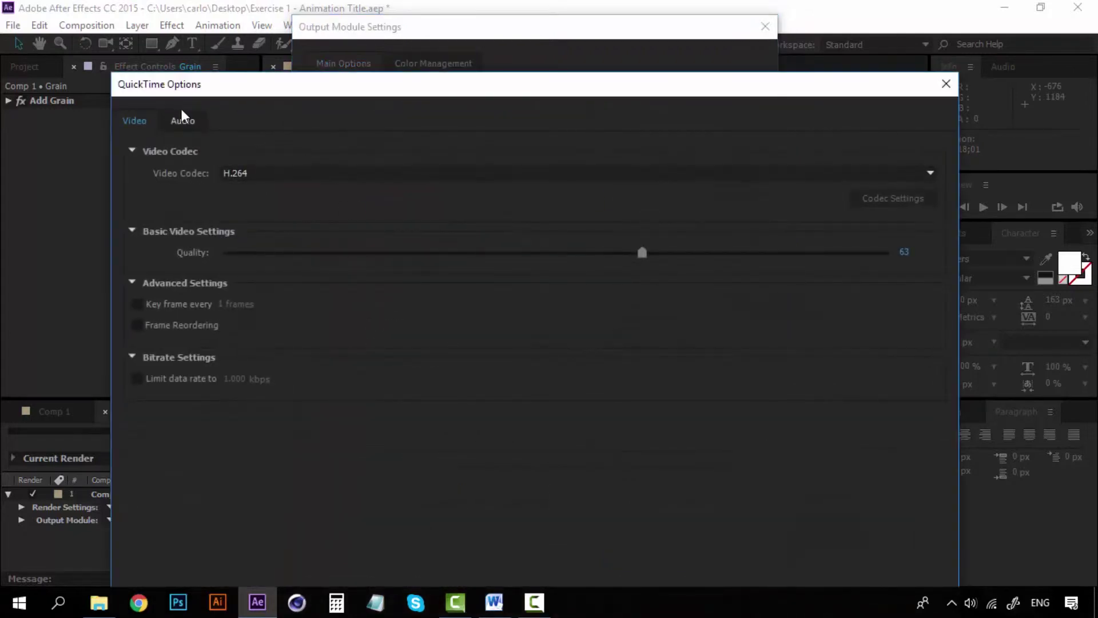
Keep Uncompressed as the audio codec and H.264 as the QuickTime video codec.
drag(219, 91, 242, 77)
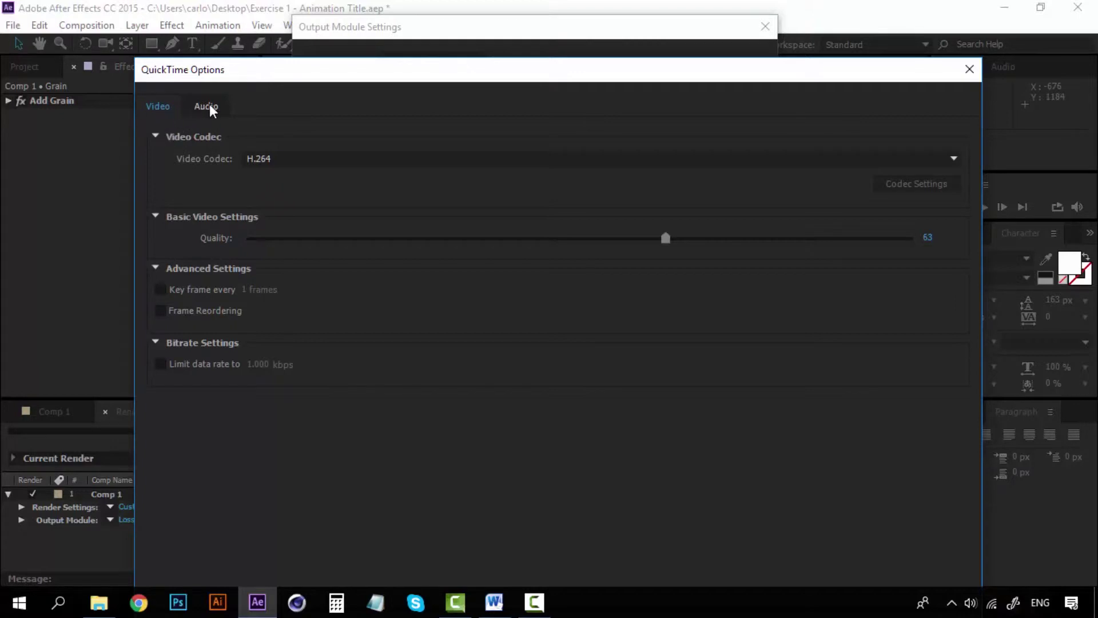
click(208, 107)
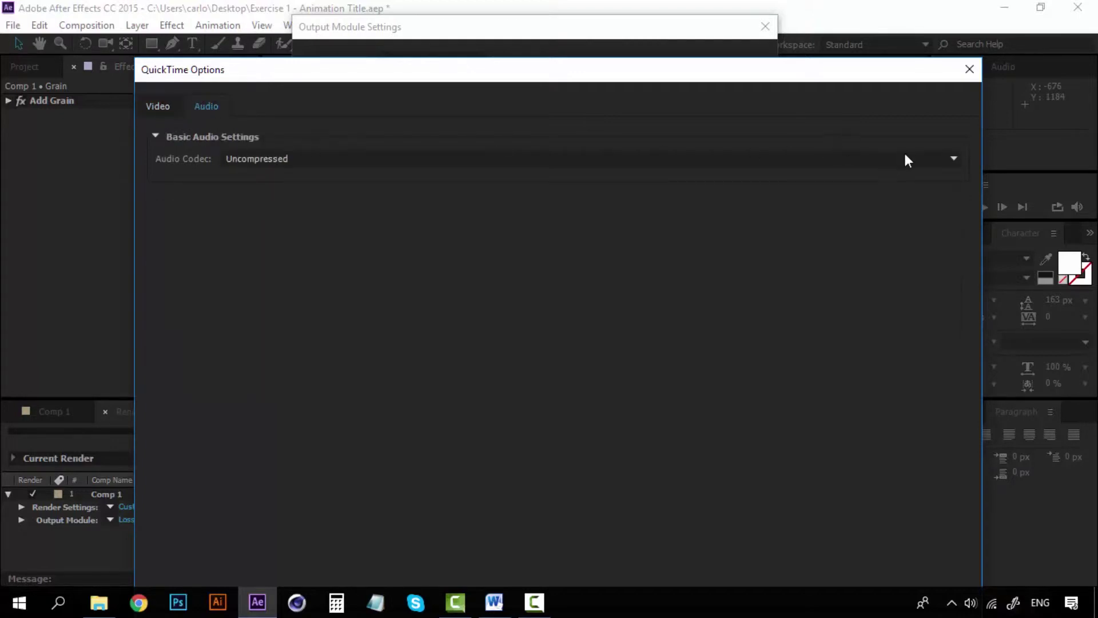
click(953, 159)
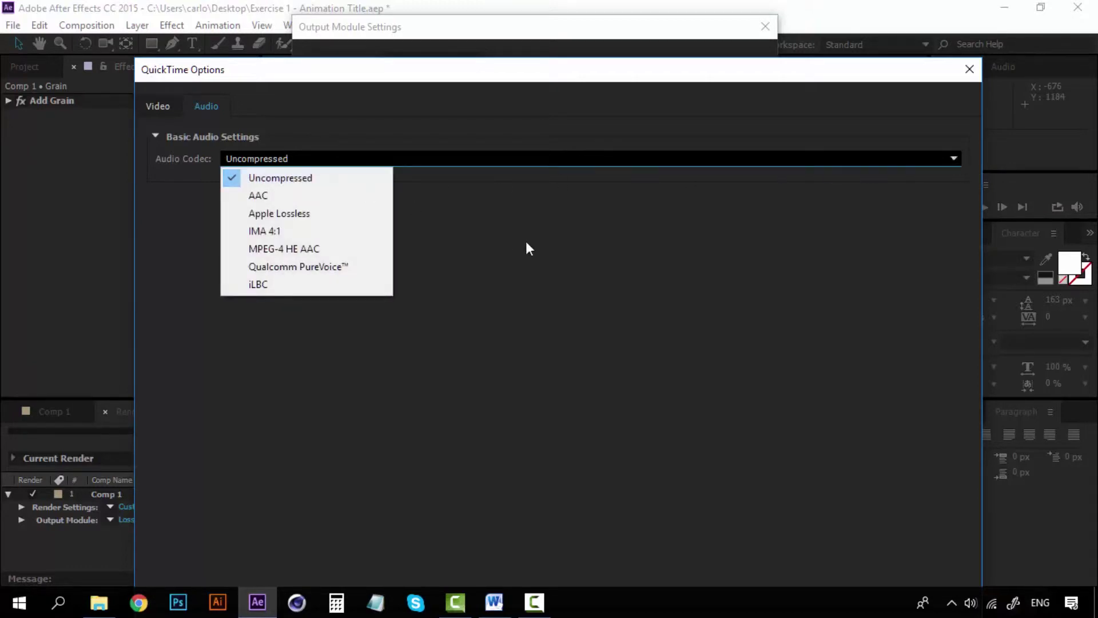
click(547, 267)
click(166, 109)
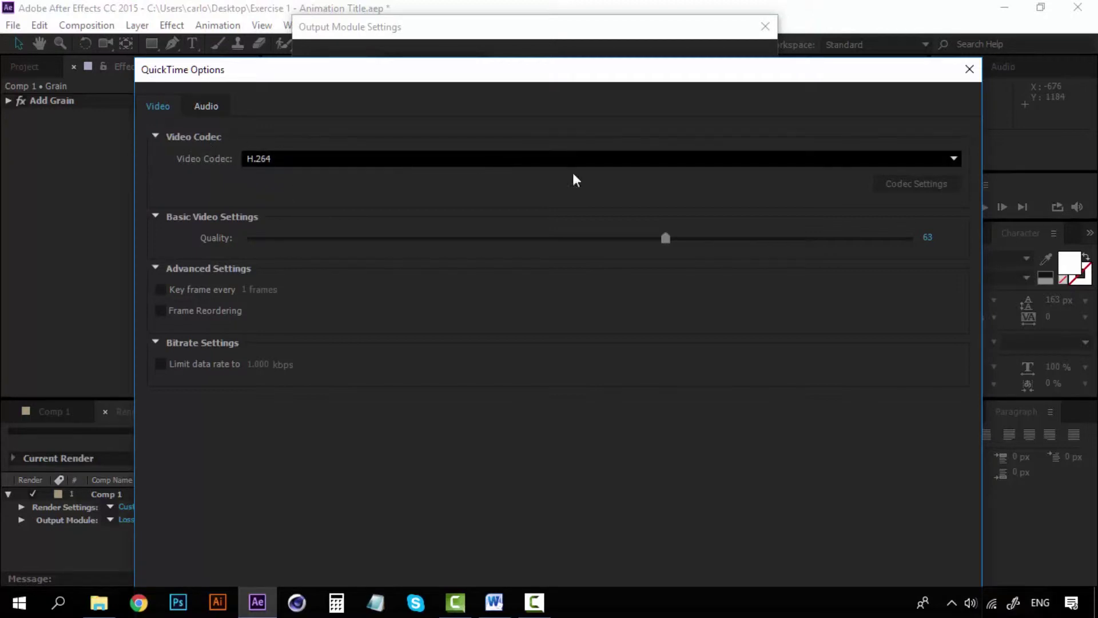
click(953, 159)
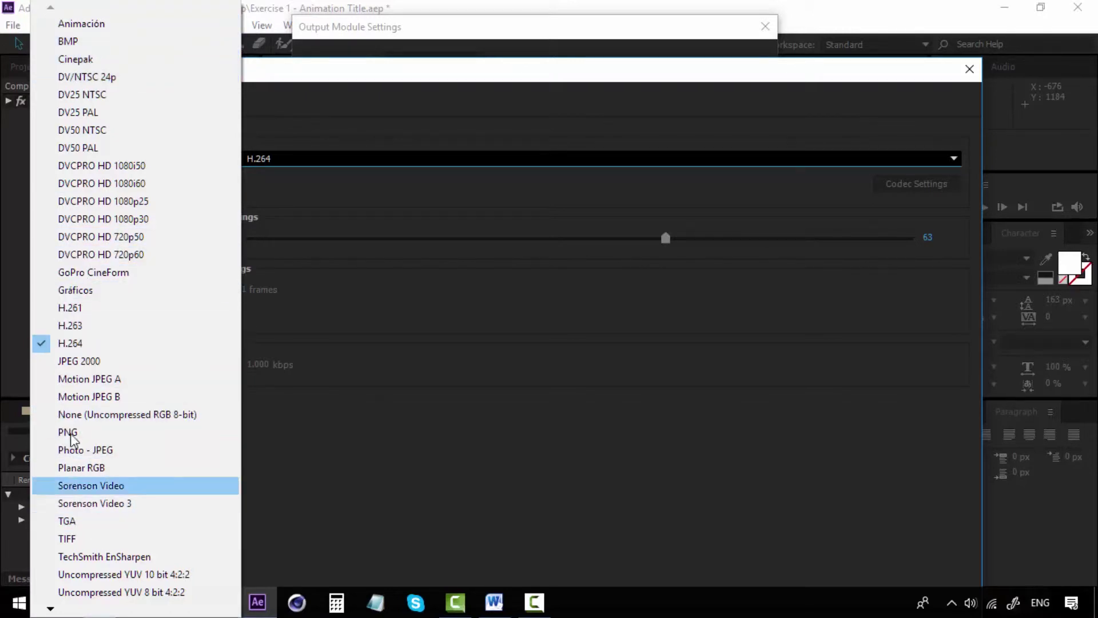
click(77, 344)
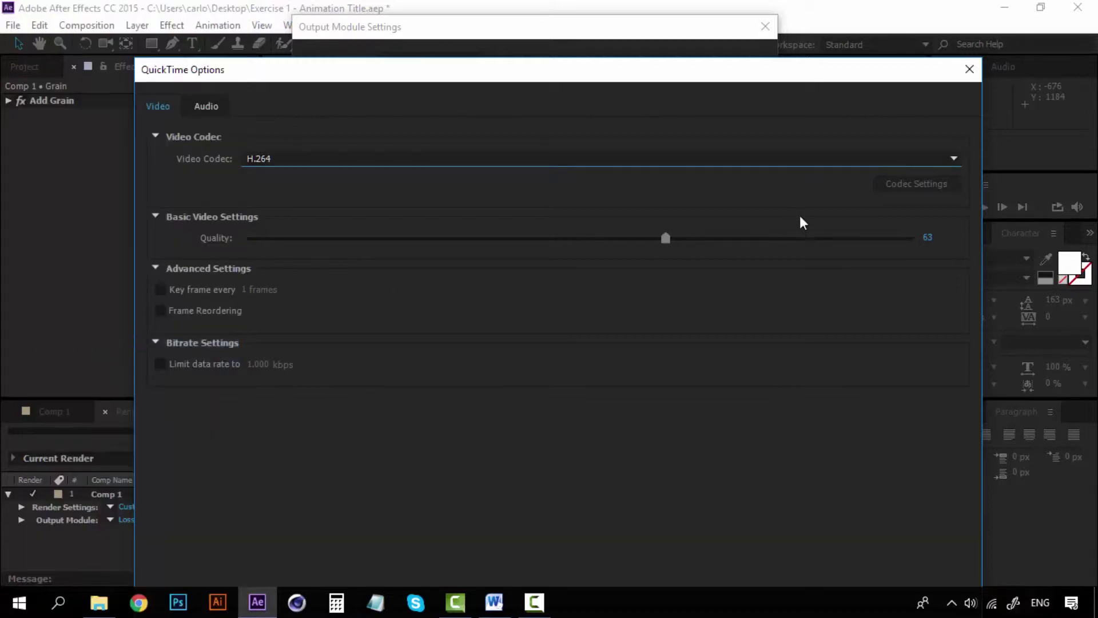
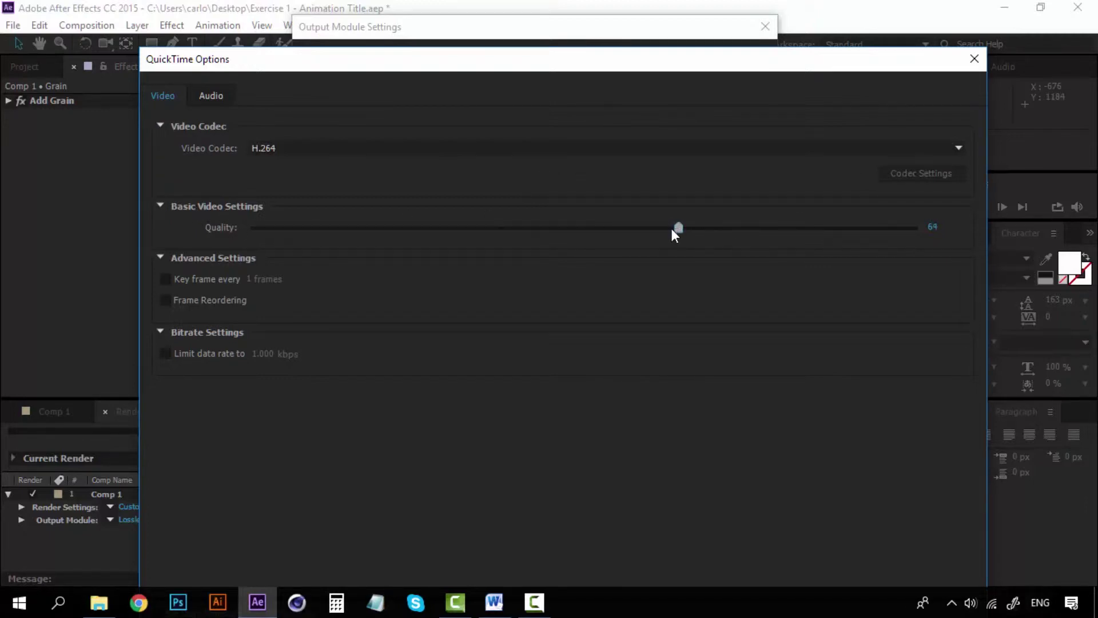
Set the H.264 codec quality to 60.
mouse_move(673, 231)
mouse_down()
mouse_move(660, 246)
mouse_move(758, 246)
mouse_up()
drag(930, 225, 214, 221)
click(932, 226)
text(60)
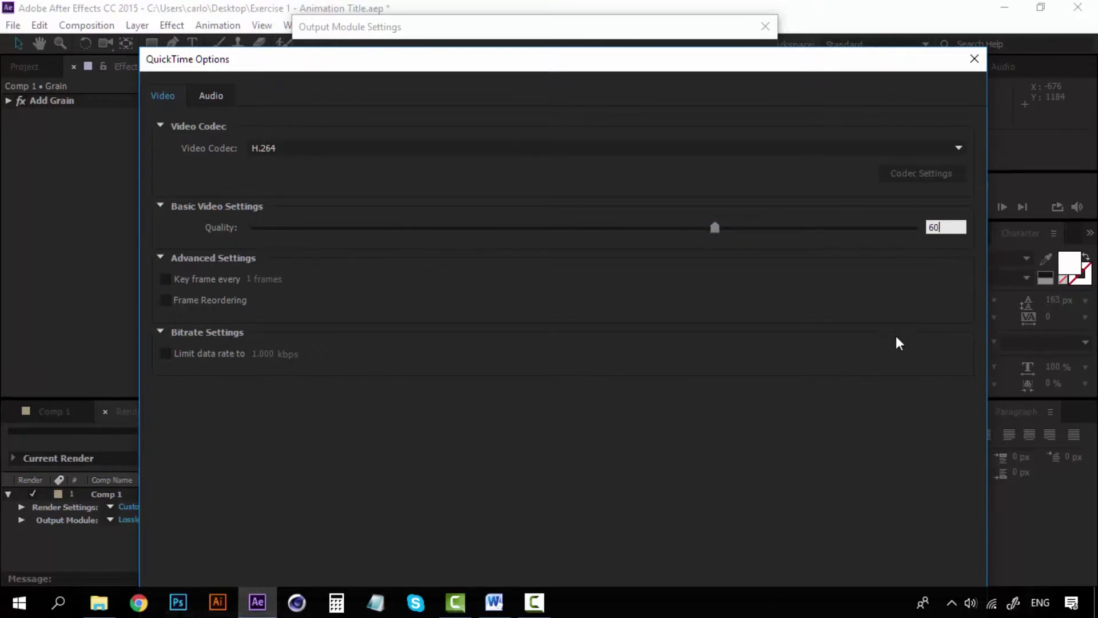
key(Return)
Leave 'Key frame every' unchecked and apply the H.264 codec options.
mouse_move(733, 66)
mouse_down()
mouse_move(725, 34)
mouse_move(675, 33)
mouse_up()
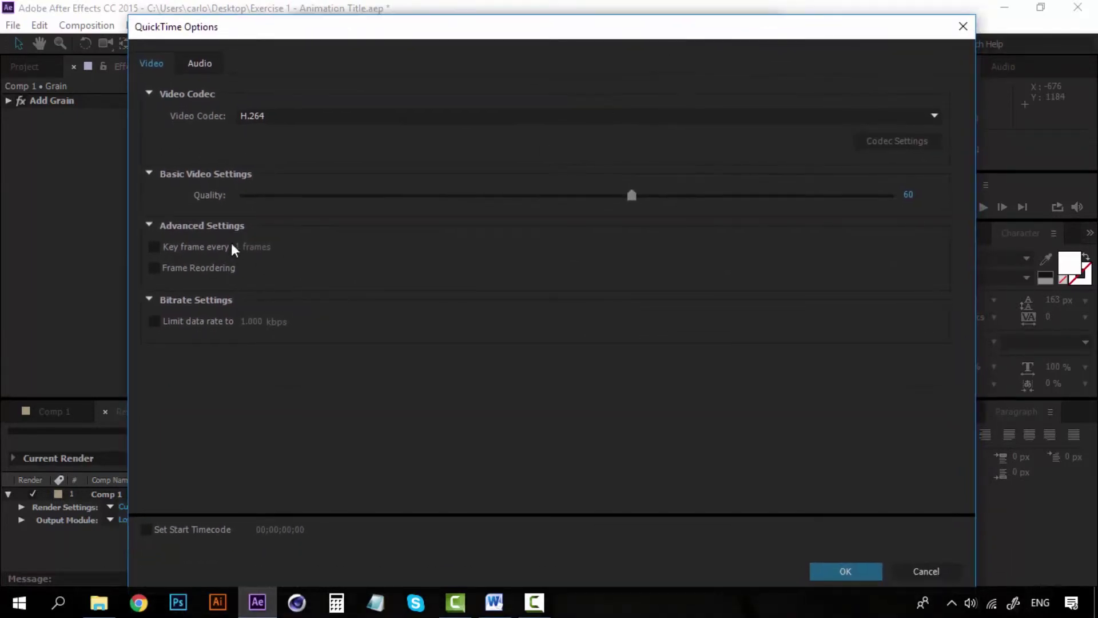
click(160, 249)
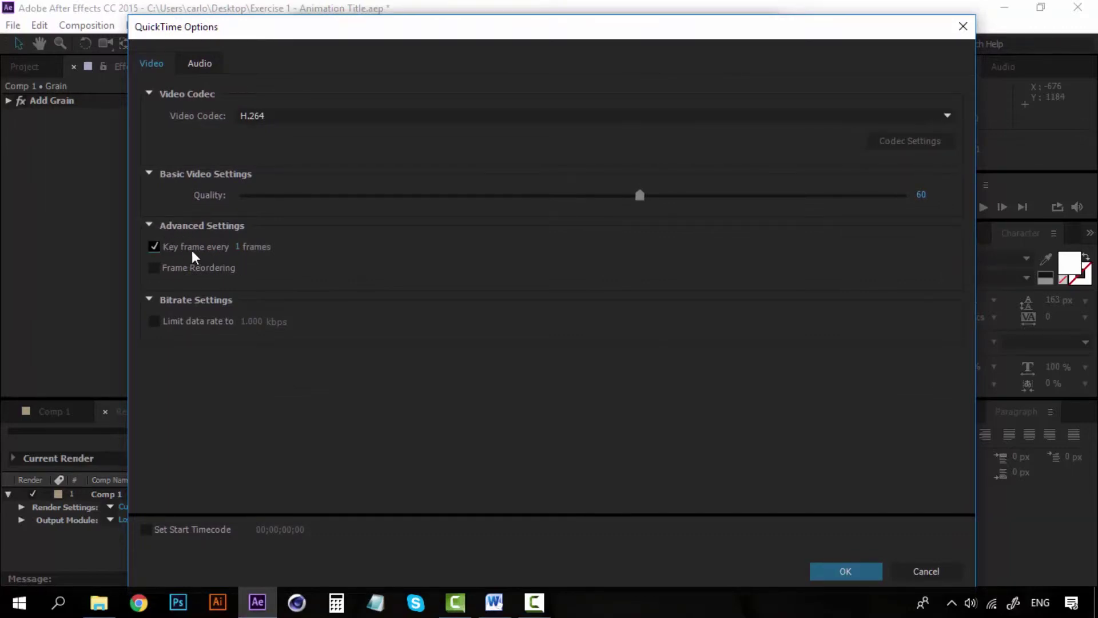
click(153, 247)
click(847, 571)
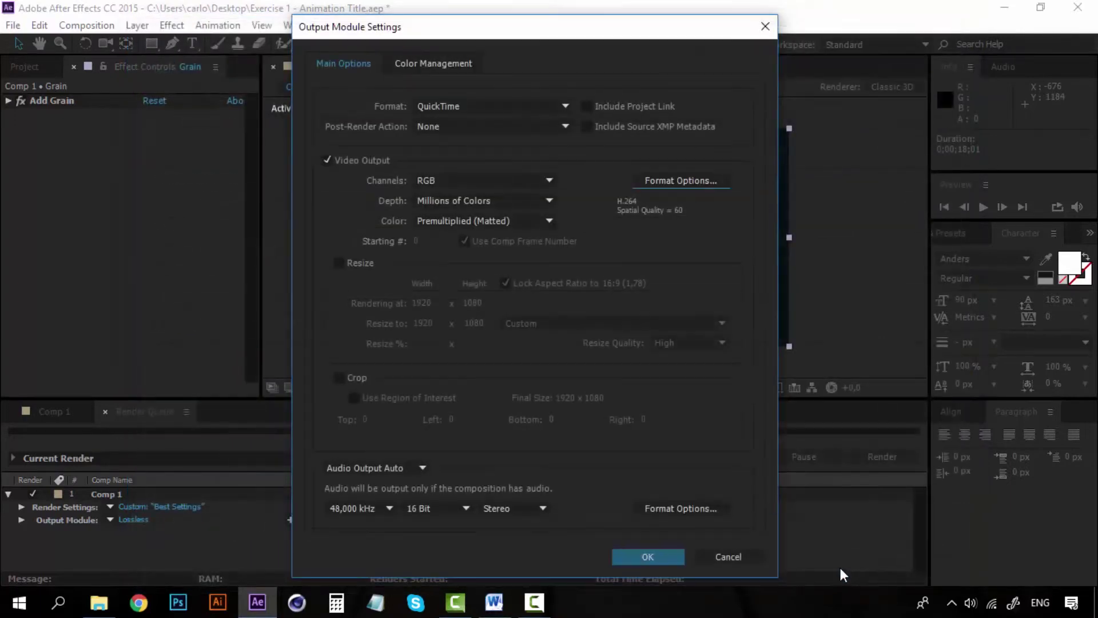
Keep Resize off, switch Audio Output to On, and apply the output module settings.
click(338, 263)
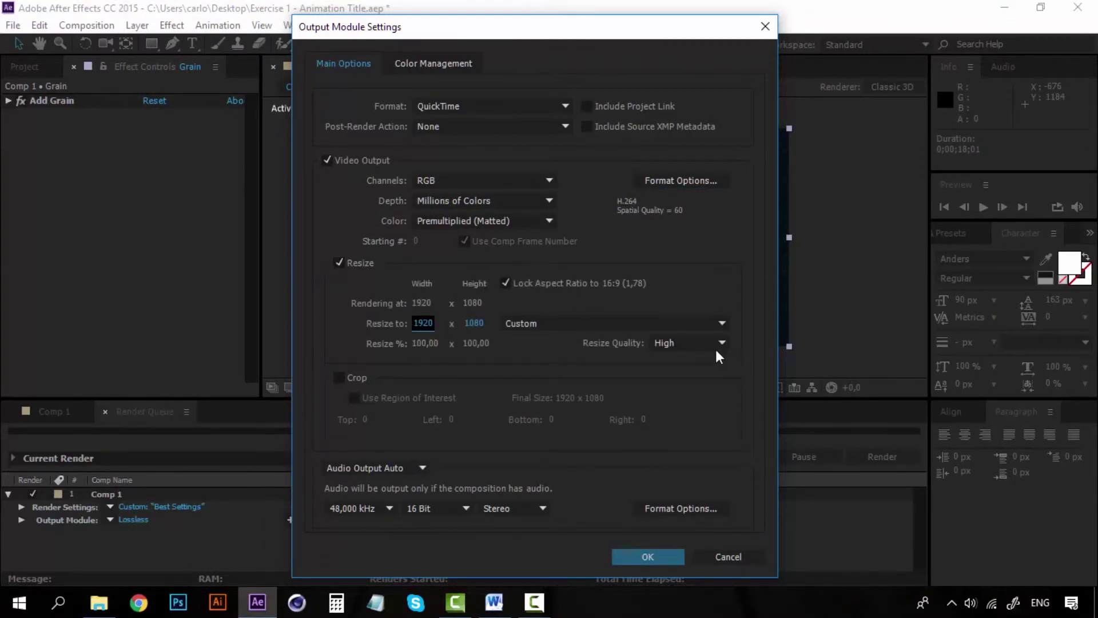
click(340, 263)
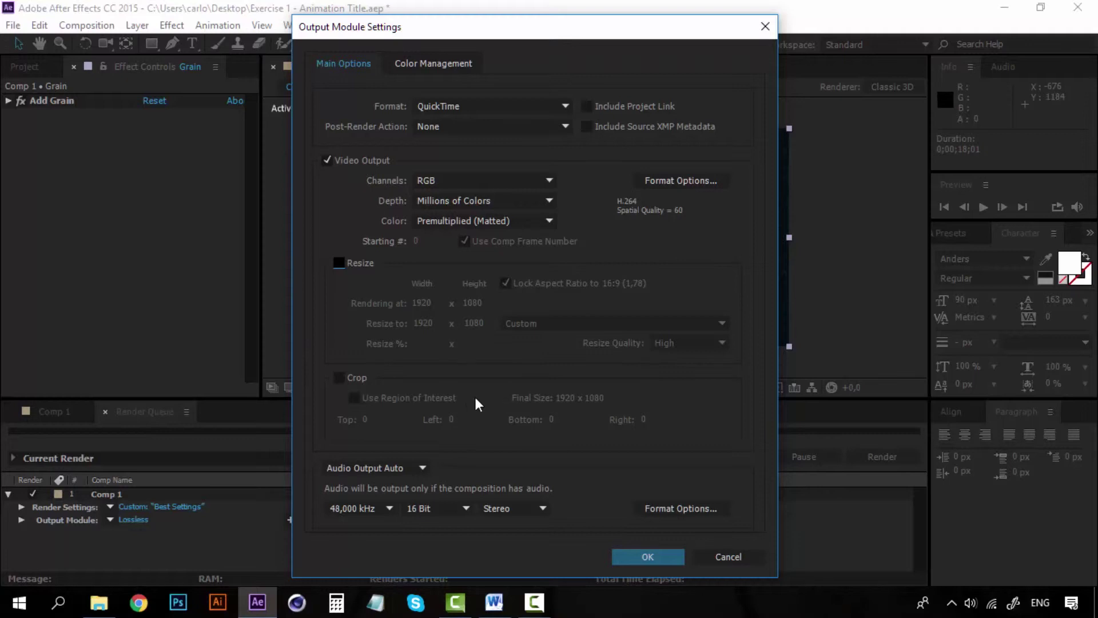
click(422, 469)
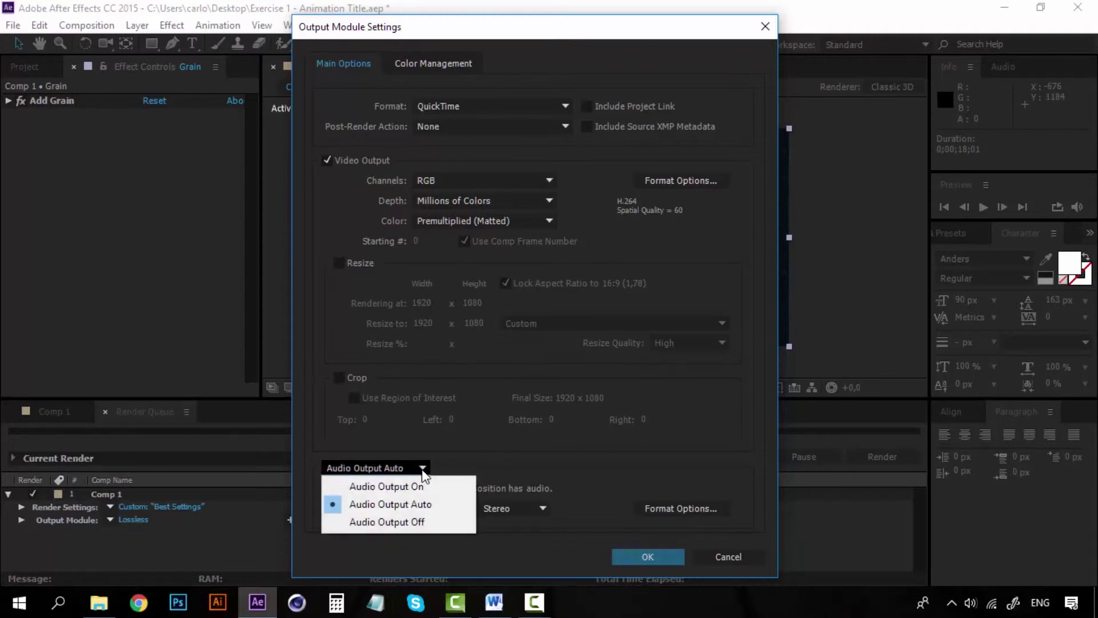
click(443, 459)
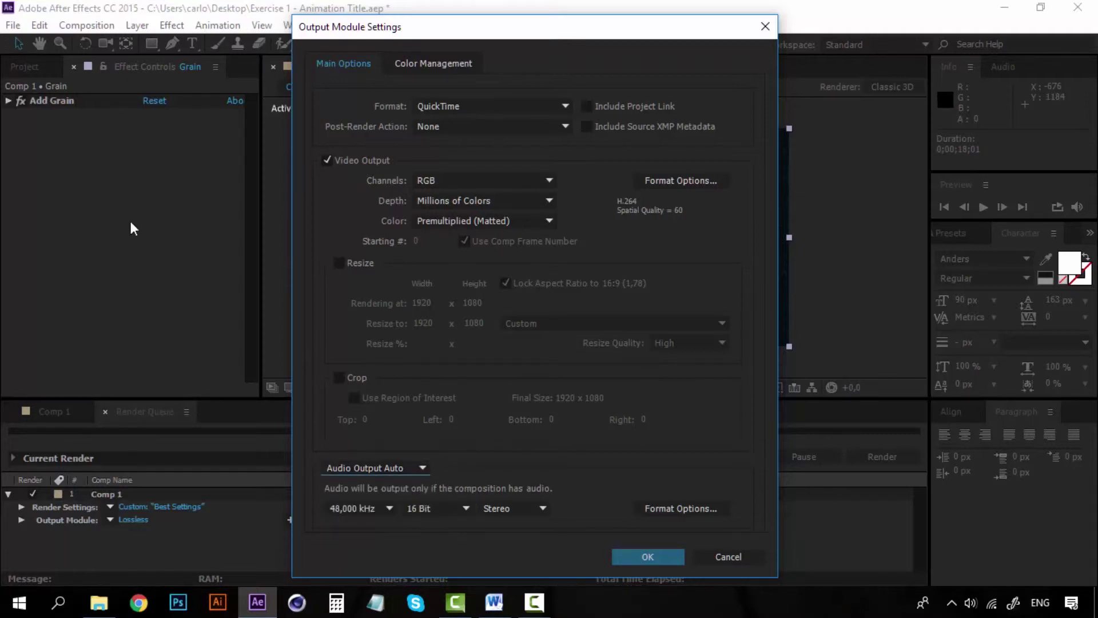
drag(524, 34, 628, 34)
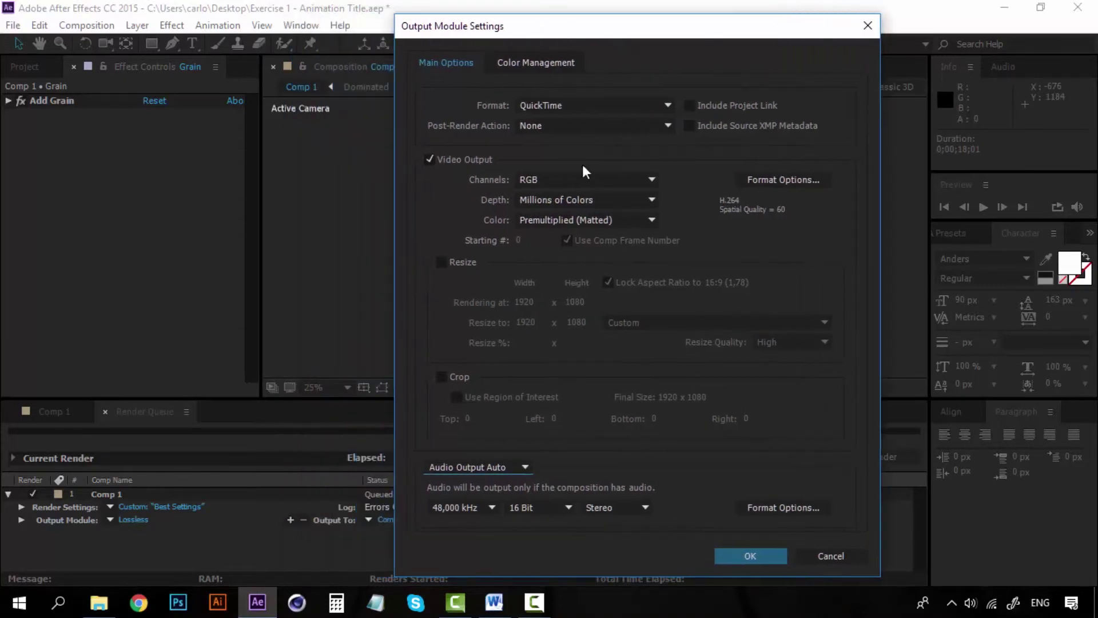
click(516, 468)
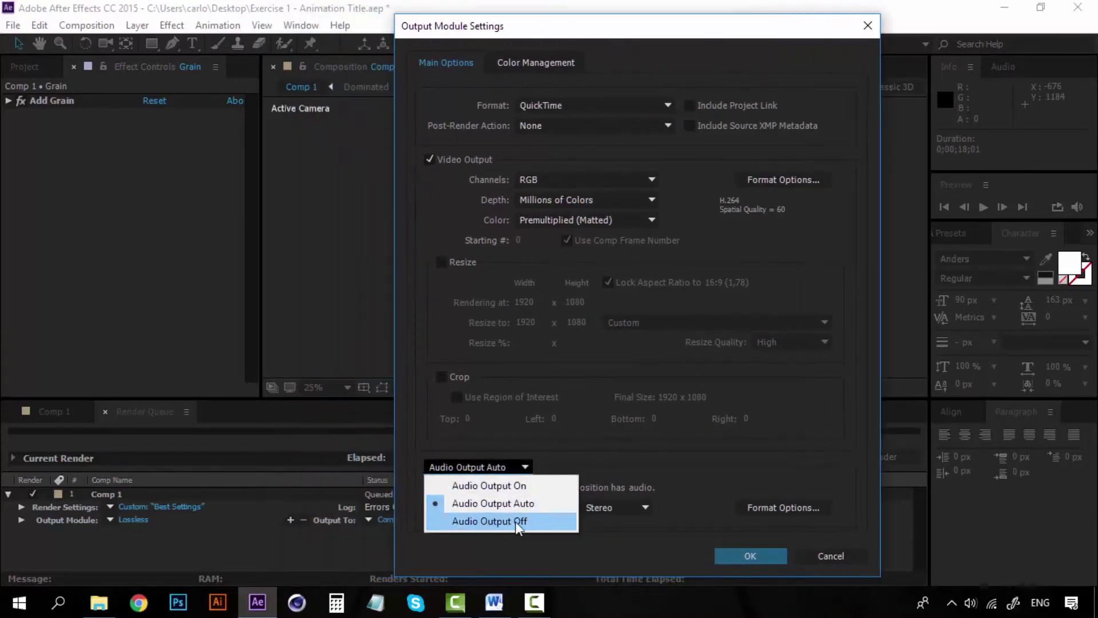
click(566, 486)
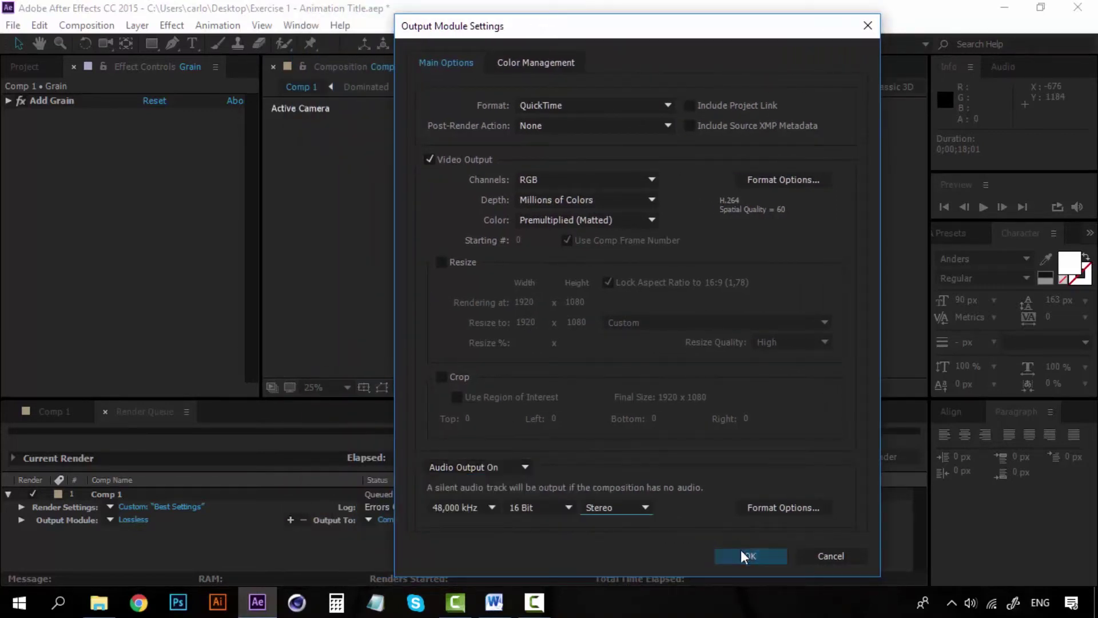
click(743, 555)
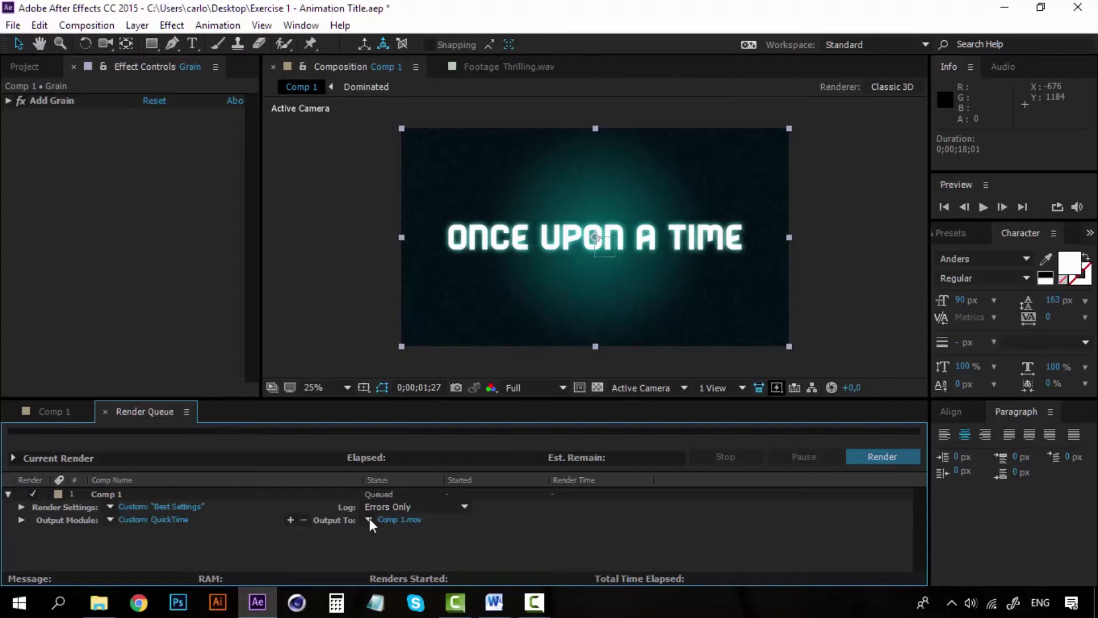
Save the render output as 'Exercise 1.mov' on the Desktop instead of Comp 1.mov.
click(401, 520)
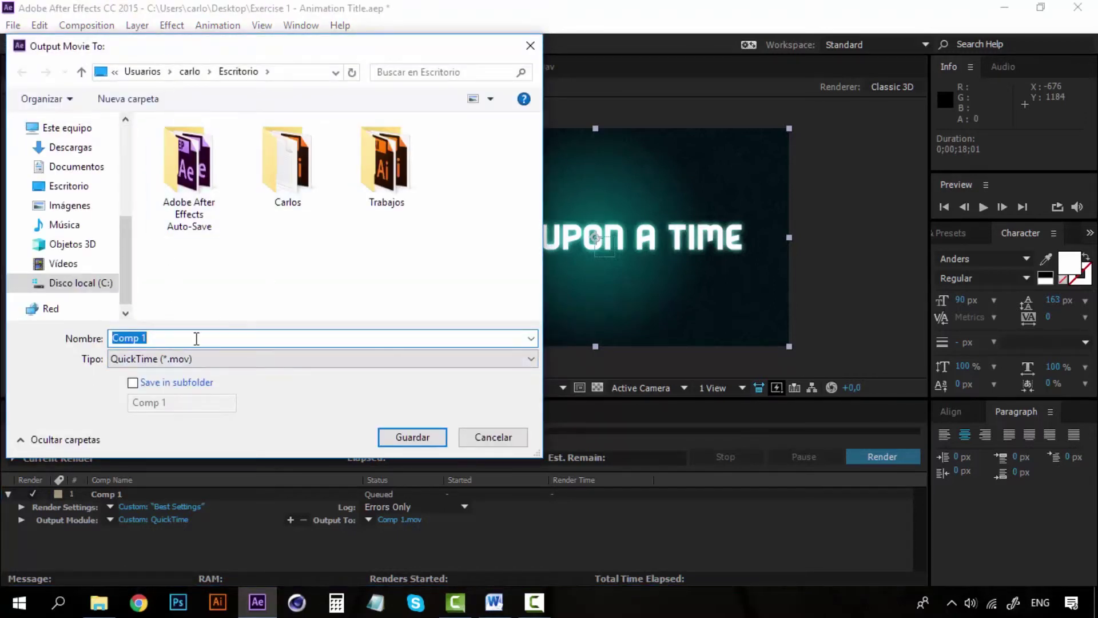
text(Exercise 1)
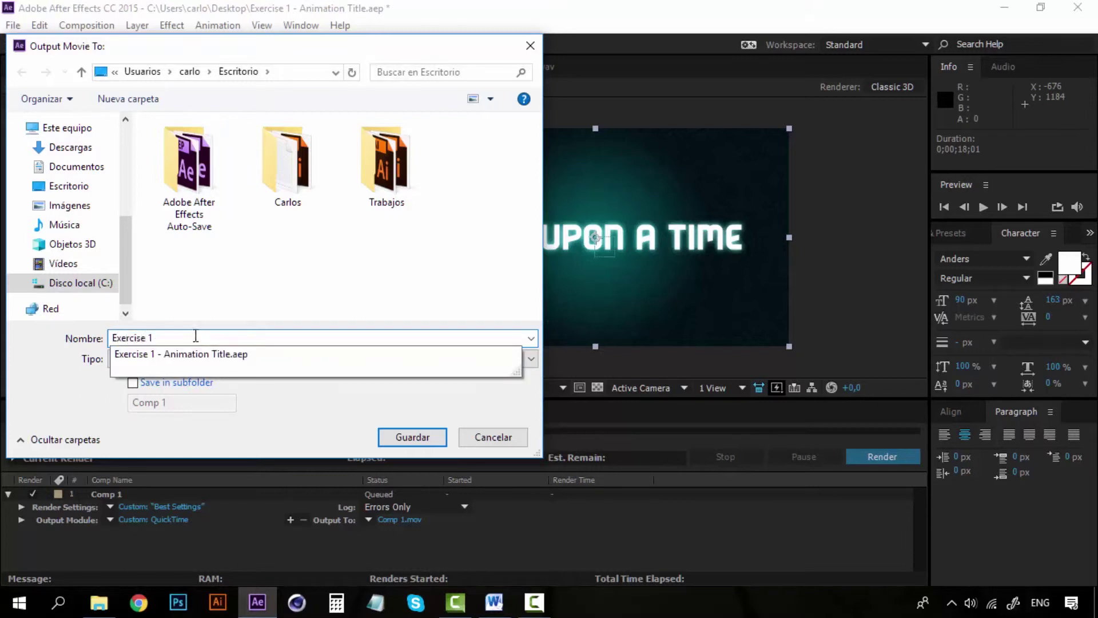
click(298, 442)
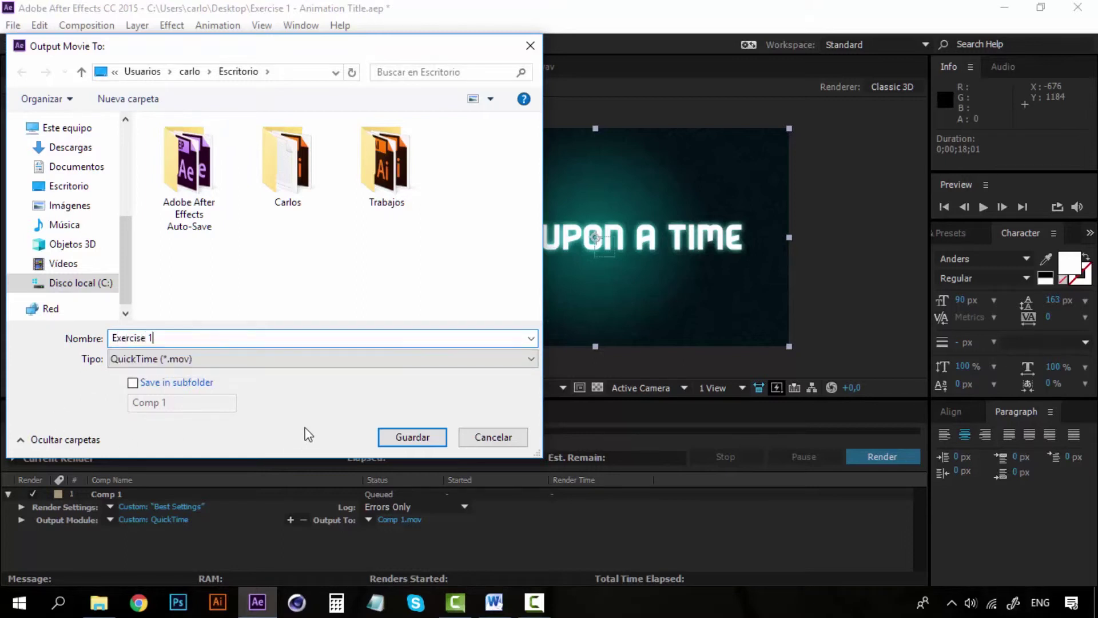
click(408, 437)
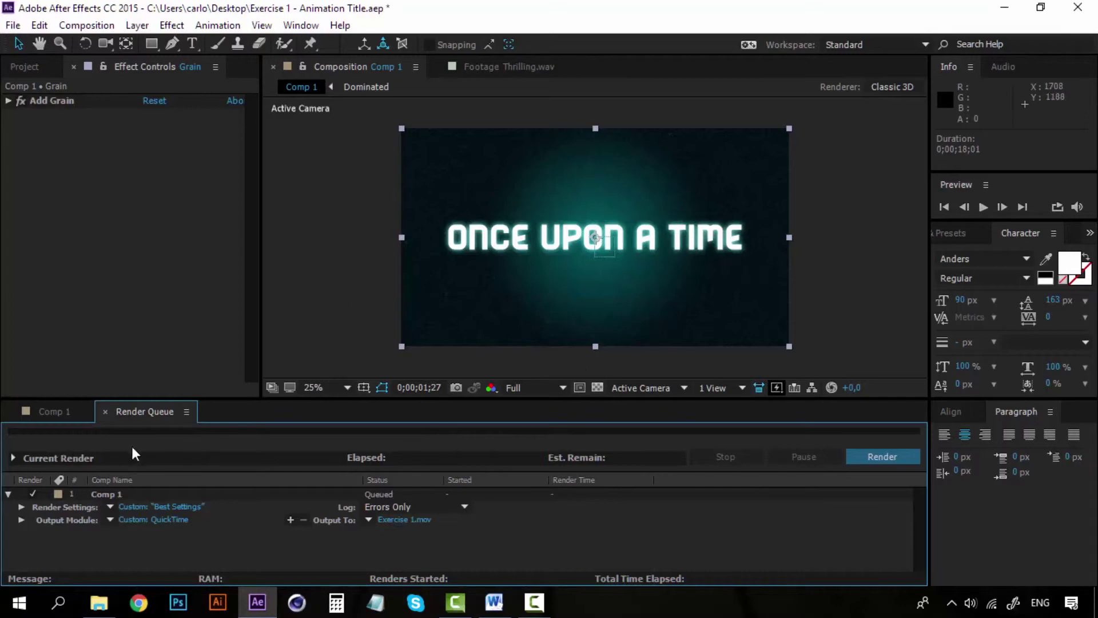
click(396, 516)
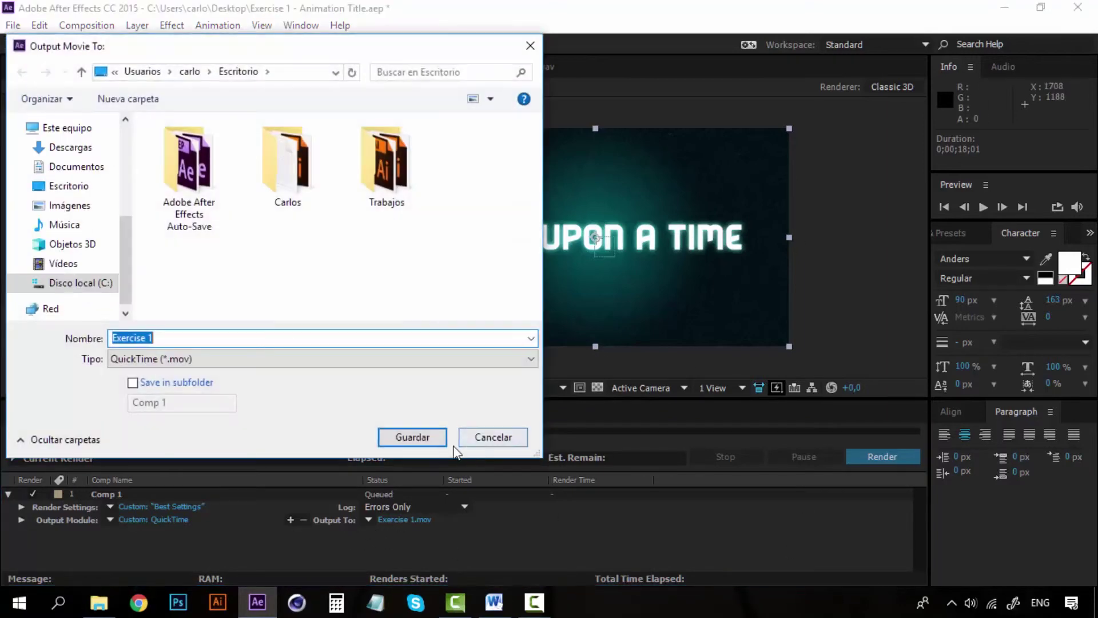
click(492, 436)
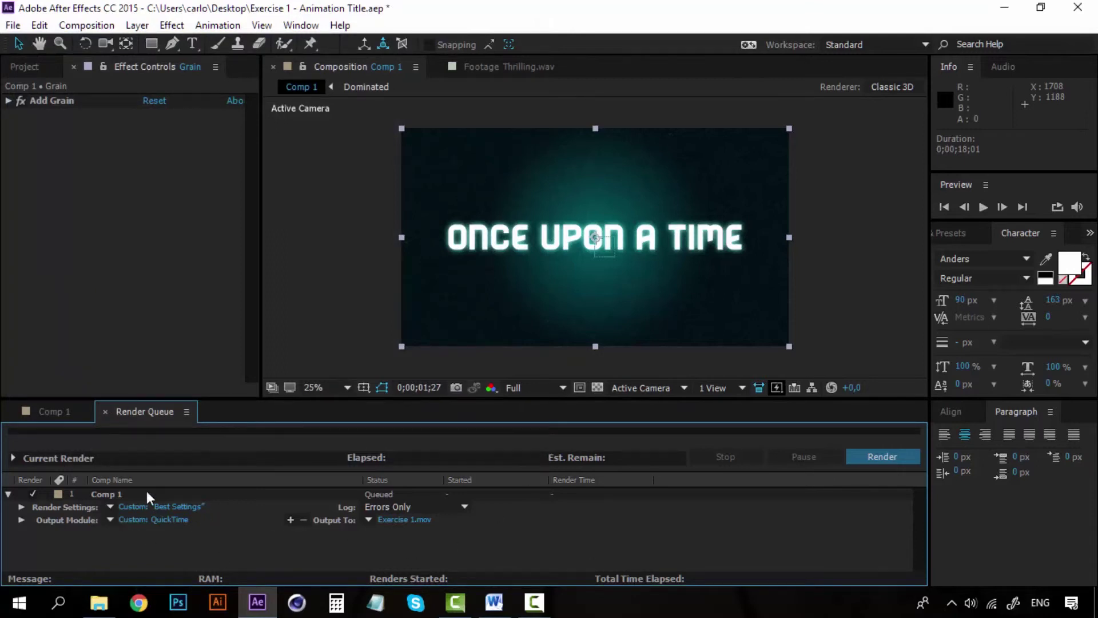
Render the queued Comp 1 composition to Exercise 1.mov.
click(876, 455)
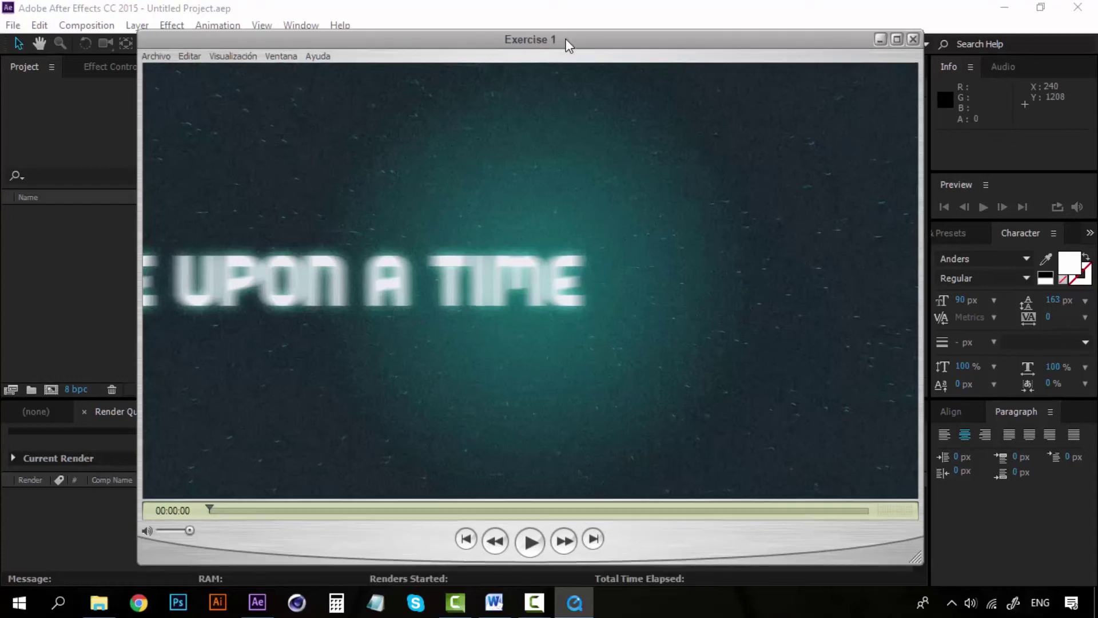
Play Exercise 1.mov through to its end, then rewind to the IN A WORLD title.
key(space)
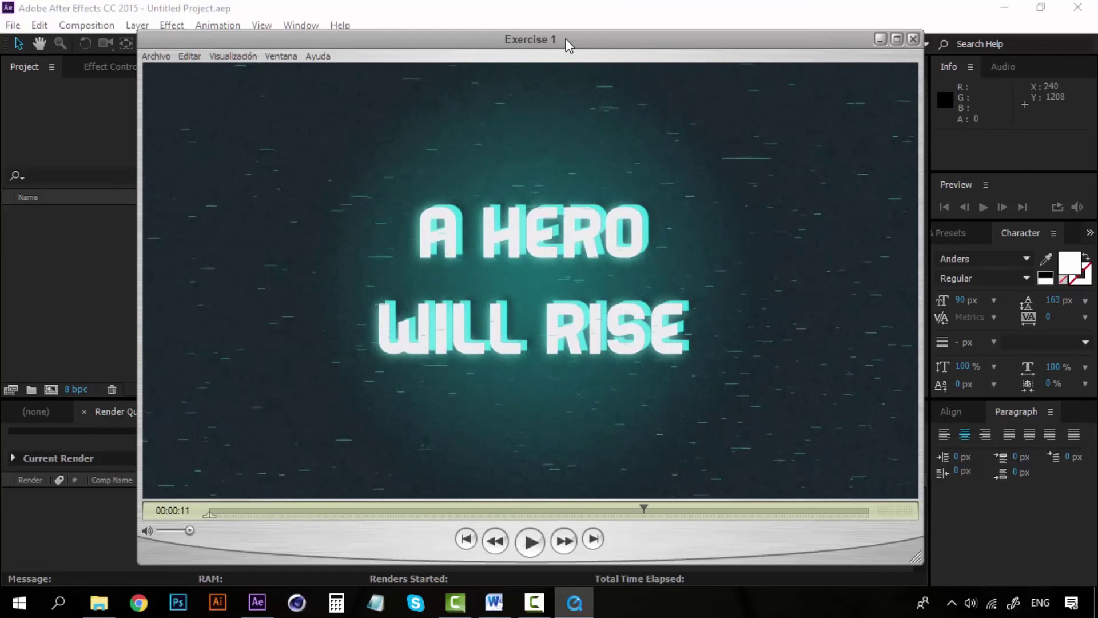
key(ctrl+Left)
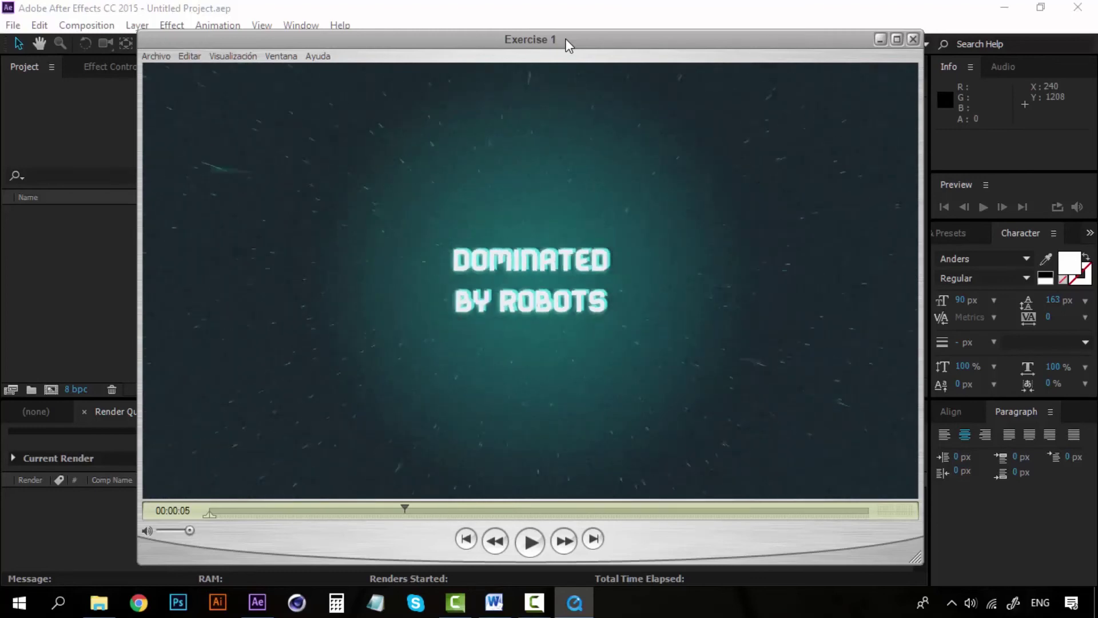